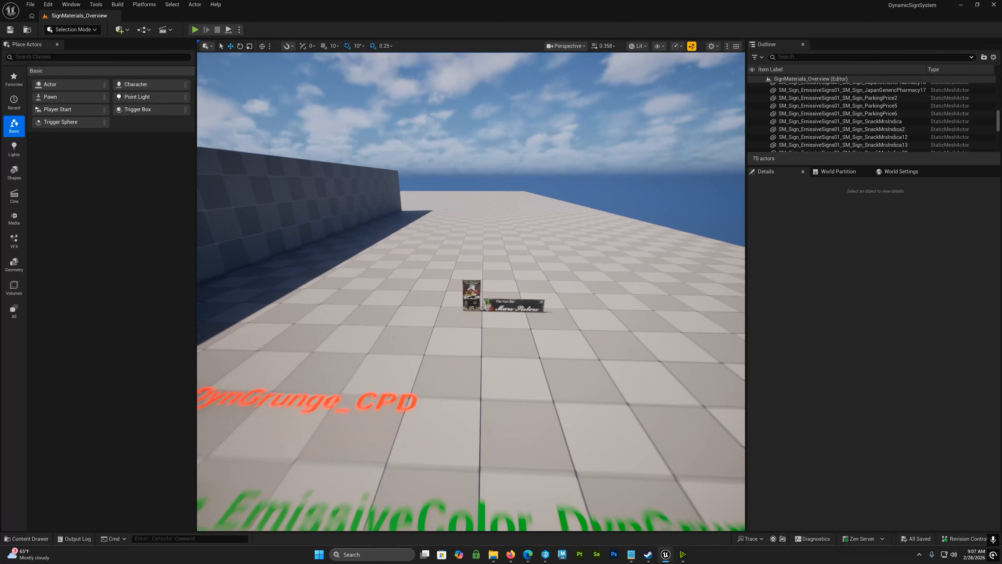
Select the Mars Sisters pasta and pizza sign and inspect the atlas texture T_SignsEmissiveCombo01_VT_D used by its material
key(w)
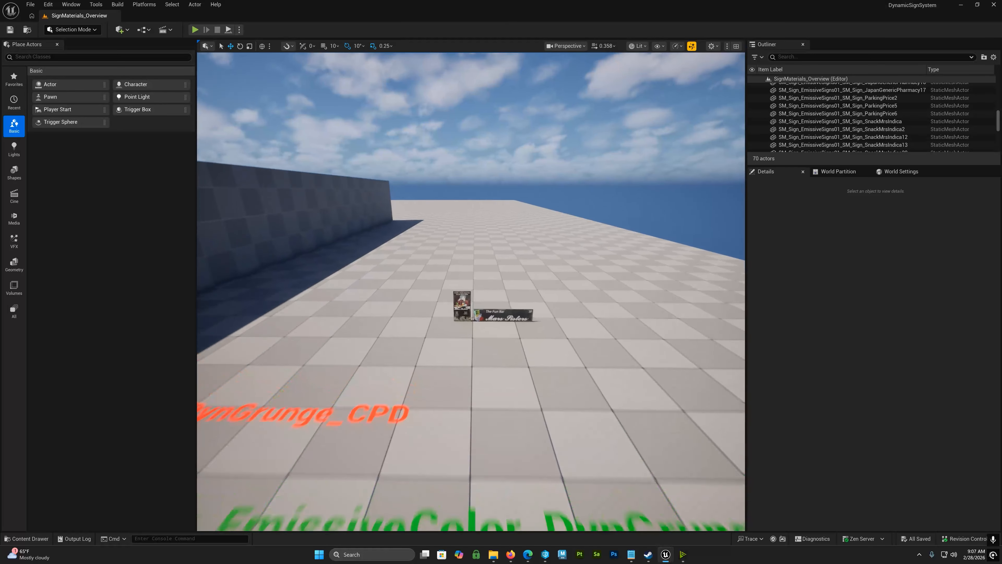
click(443, 301)
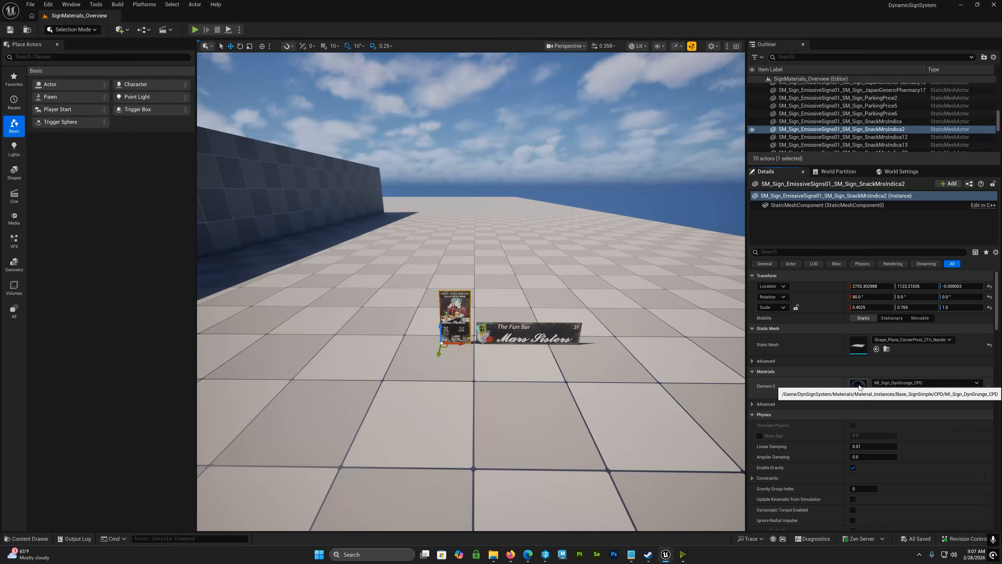
double_click(859, 385)
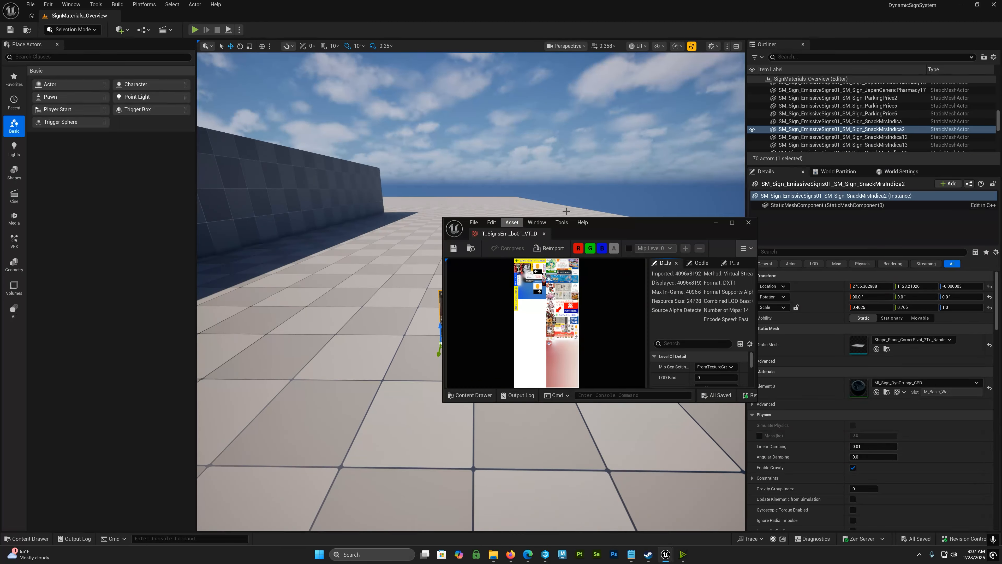
double_click(643, 222)
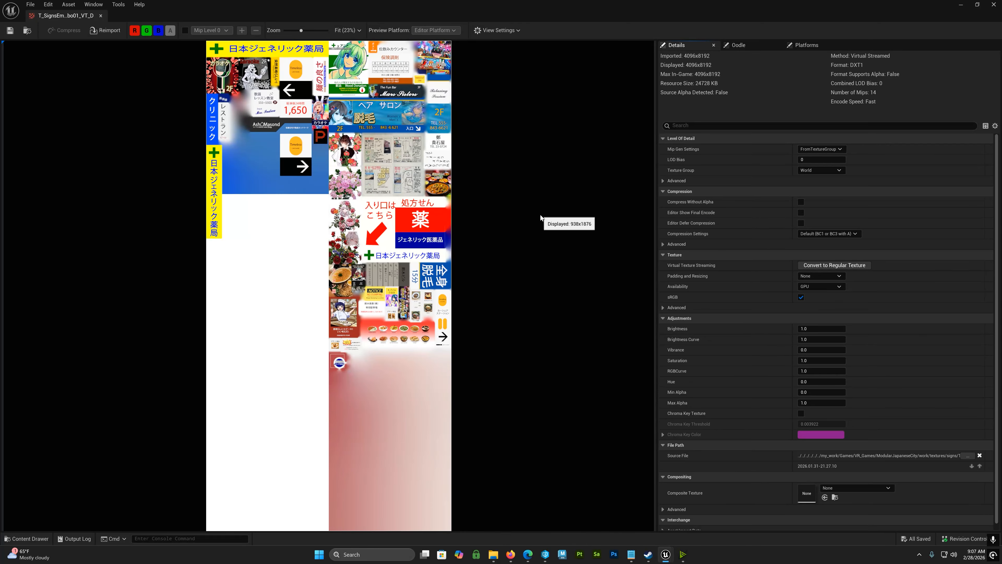
click(101, 16)
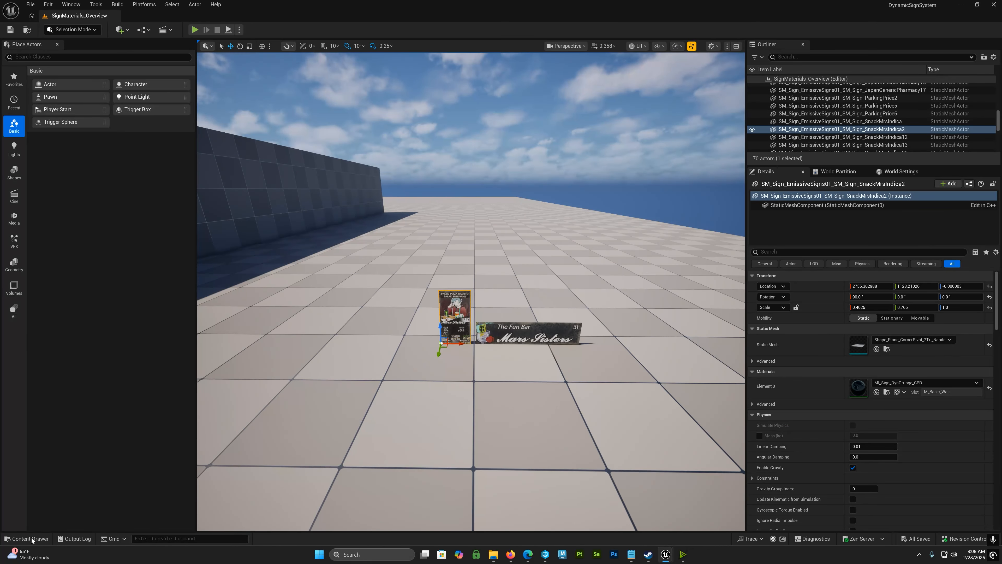
Run the EUW_SignAtlasTool editor utility widget from the BPU_Tools/Signs folder
click(30, 539)
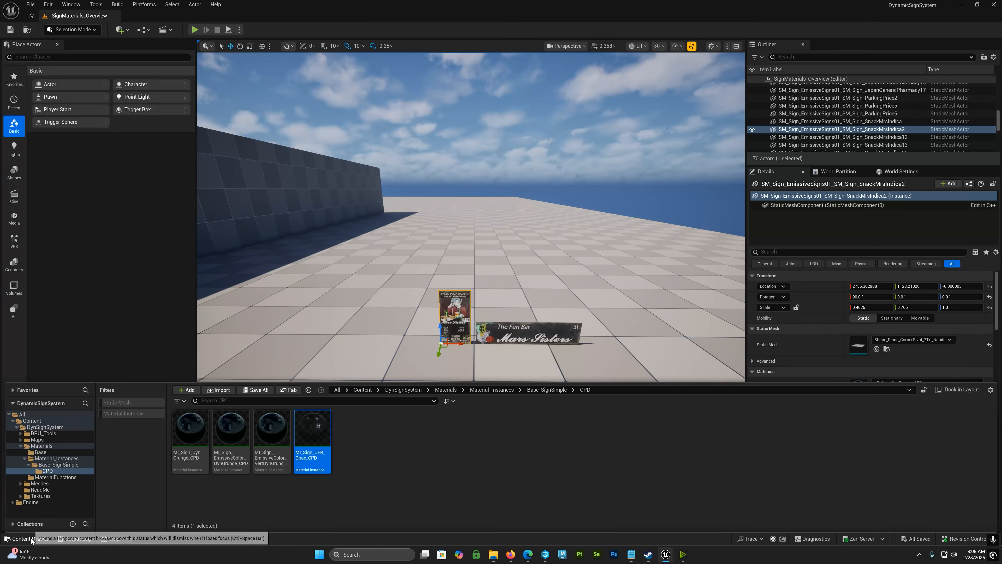
click(51, 433)
click(198, 430)
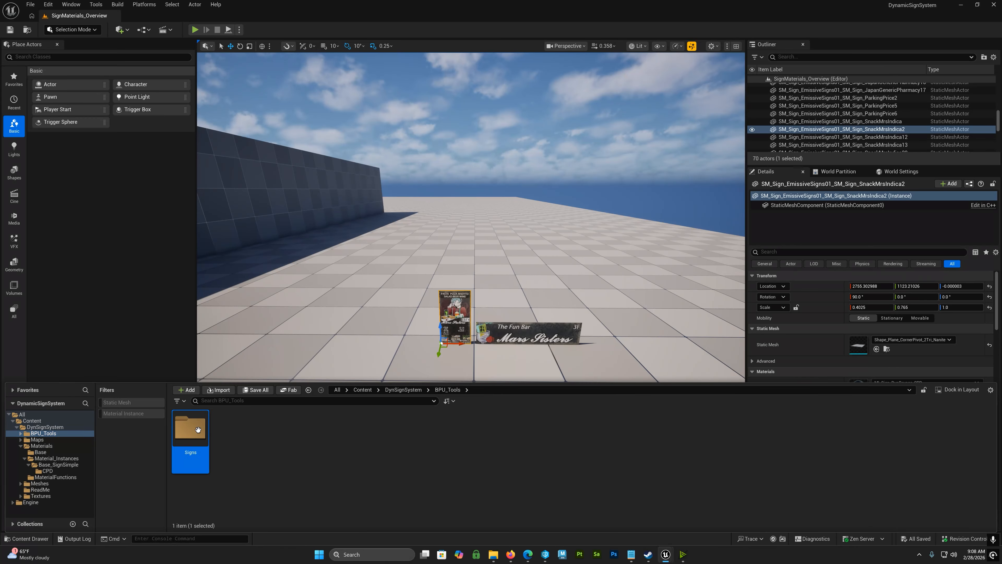
double_click(198, 430)
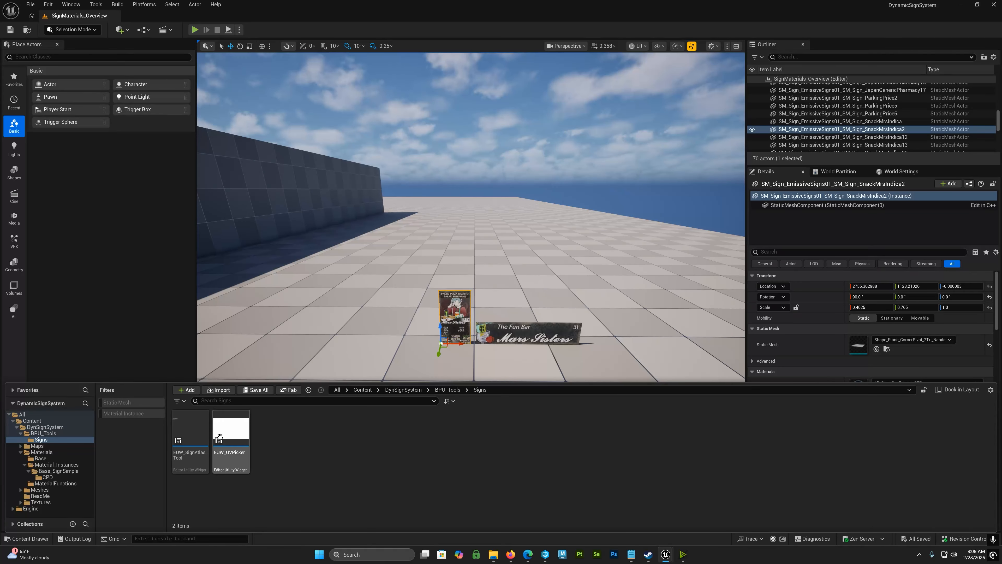
right_click(189, 426)
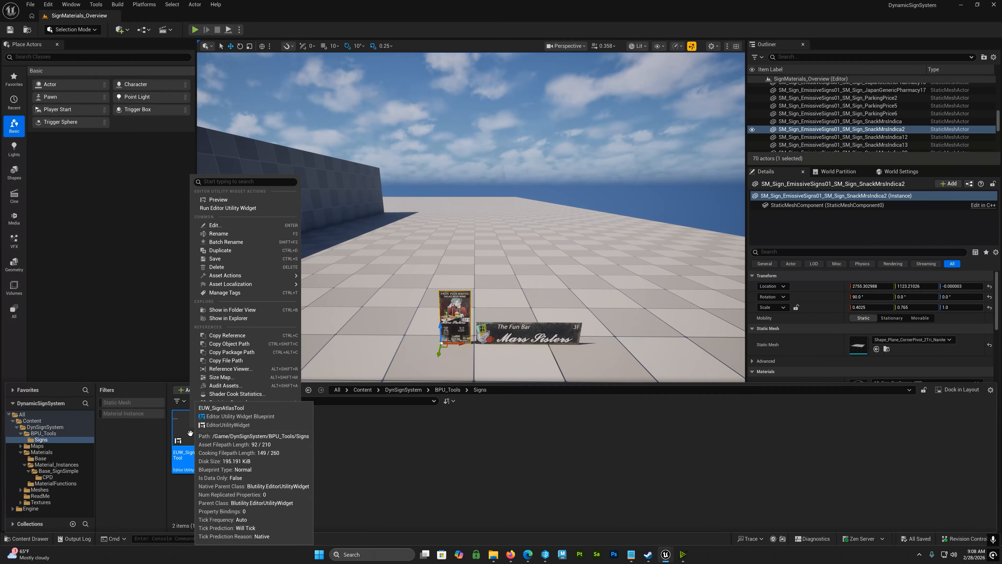
click(229, 208)
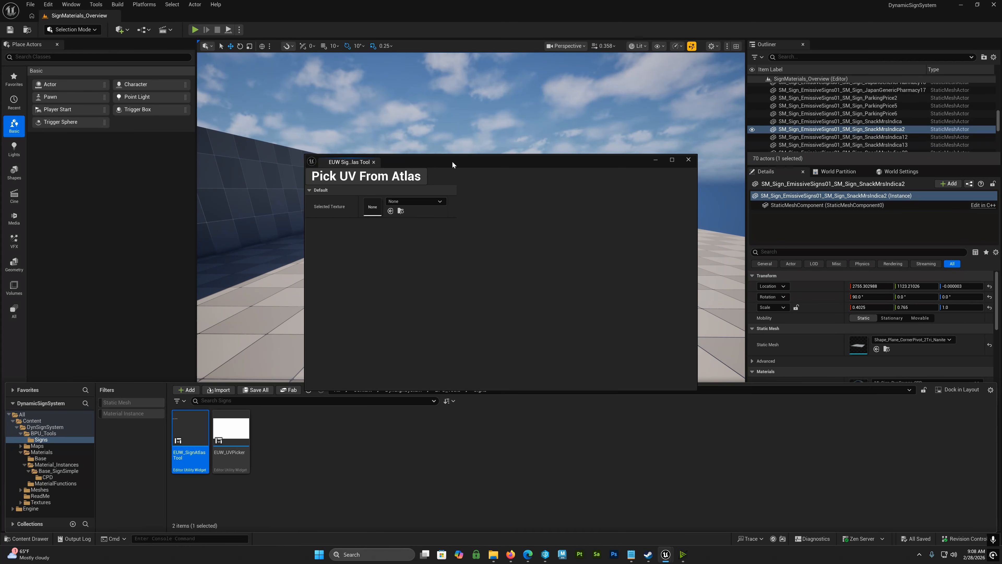
drag(452, 164, 524, 175)
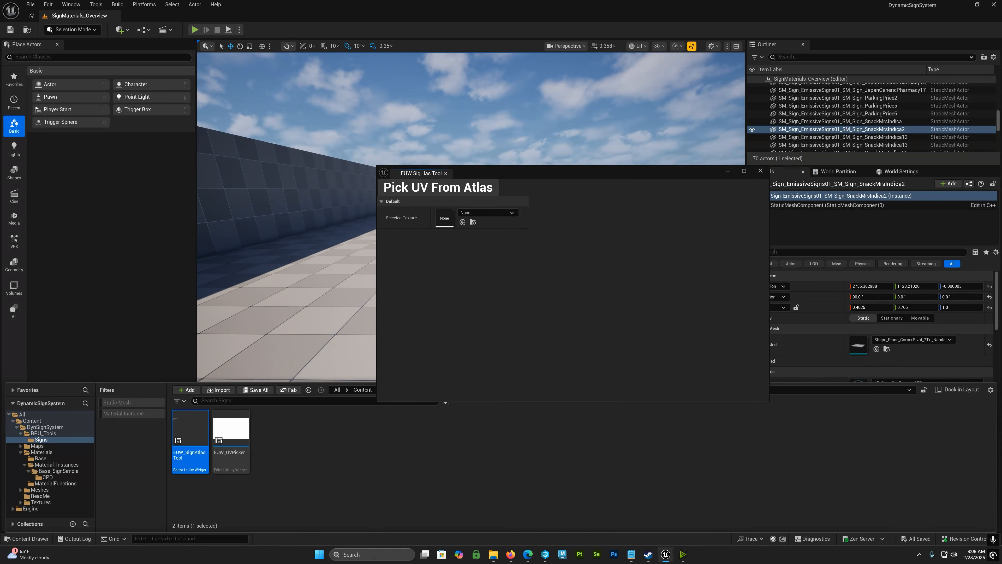
click(674, 194)
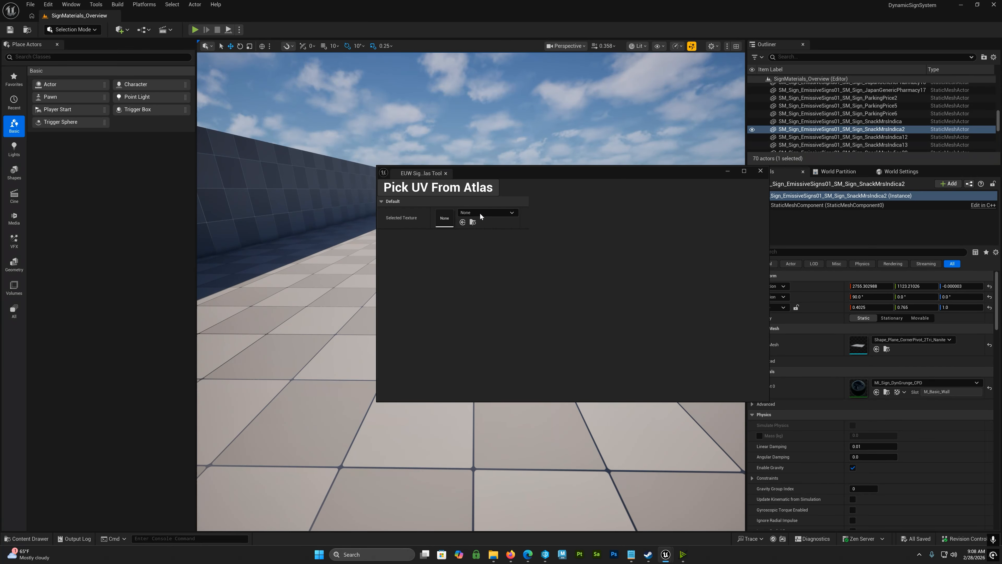
Assign the sign atlas T_SignsEmissiveCombo01_VT_D as the tool's selected texture and move its window clear of the selected sign
click(462, 223)
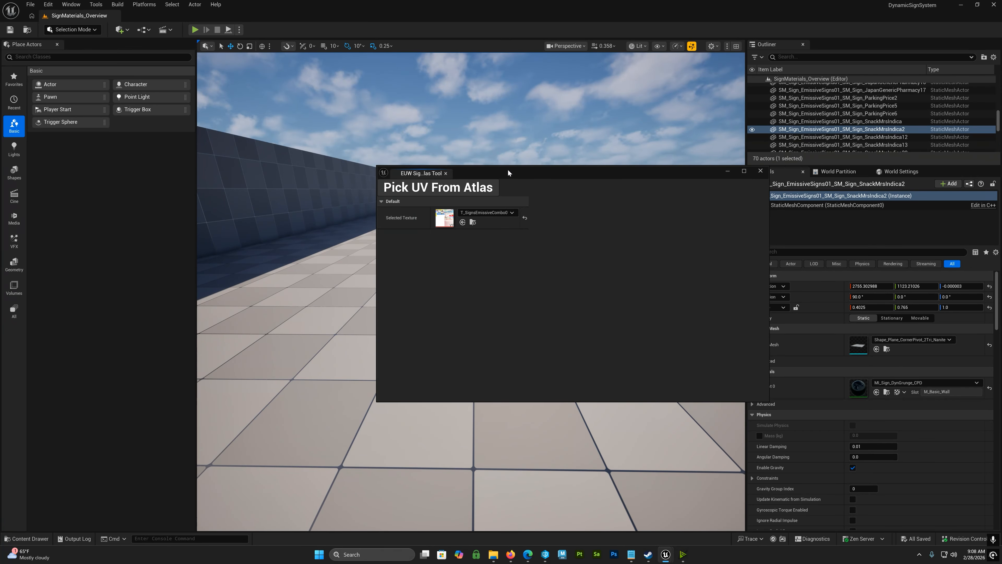
drag(508, 170, 756, 288)
key(w)
mouse_move(468, 283)
right_down()
mouse_move(458, 312)
mouse_move(463, 268)
mouse_move(463, 296)
right_up()
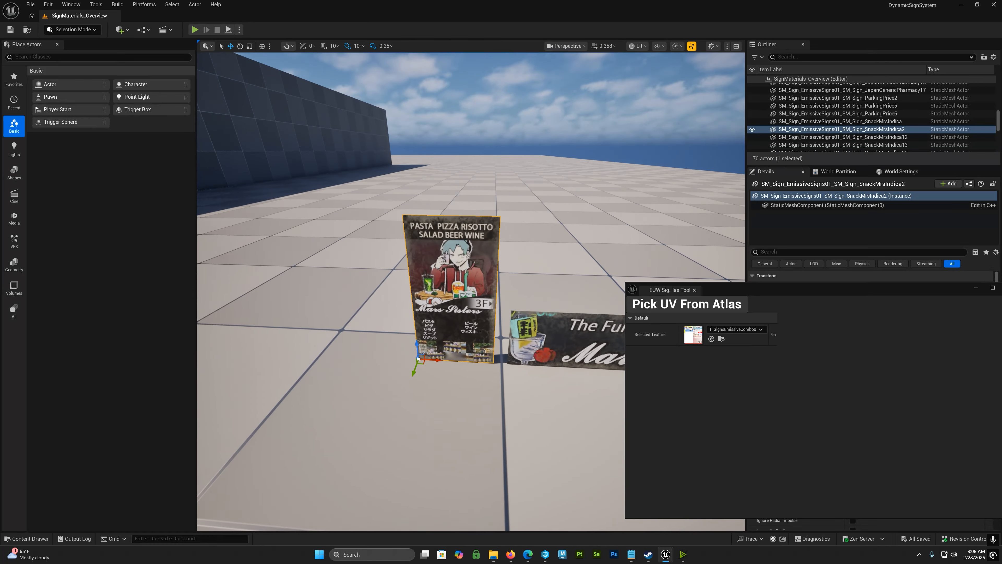
Pick the green-haired Blood Donation poster's UV area from the atlas for the selected sign and close the atlas tool
click(718, 304)
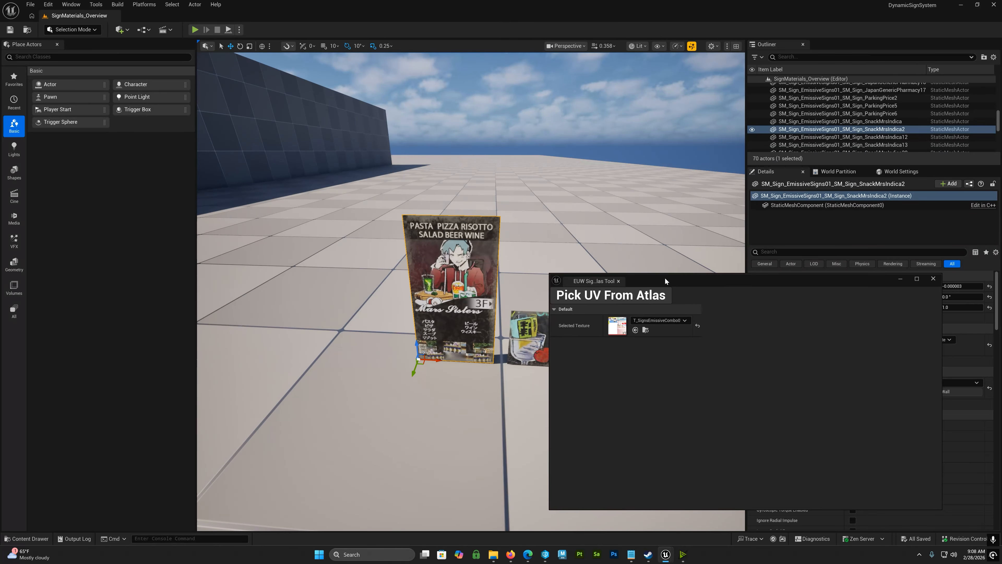
double_click(696, 279)
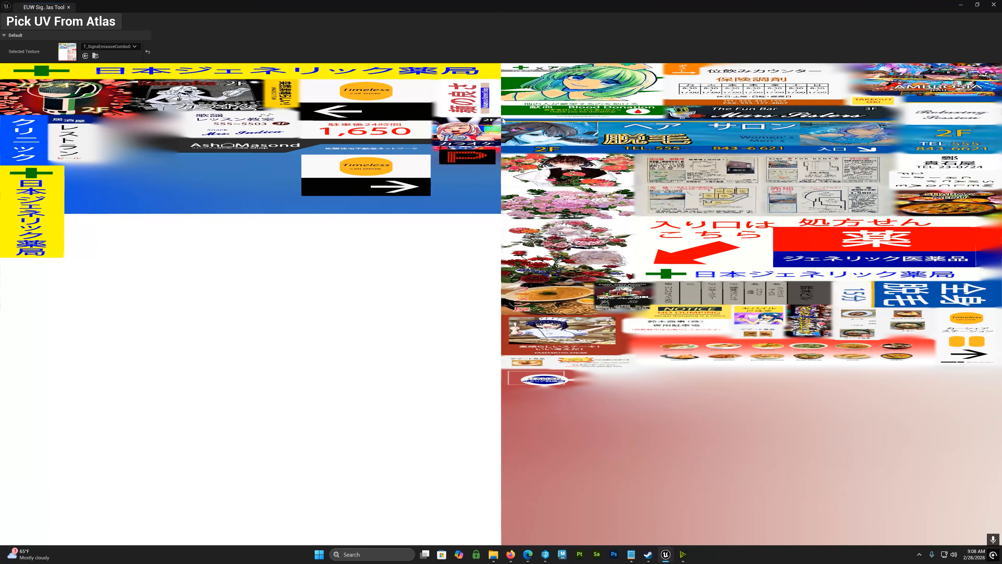
click(661, 65)
click(994, 5)
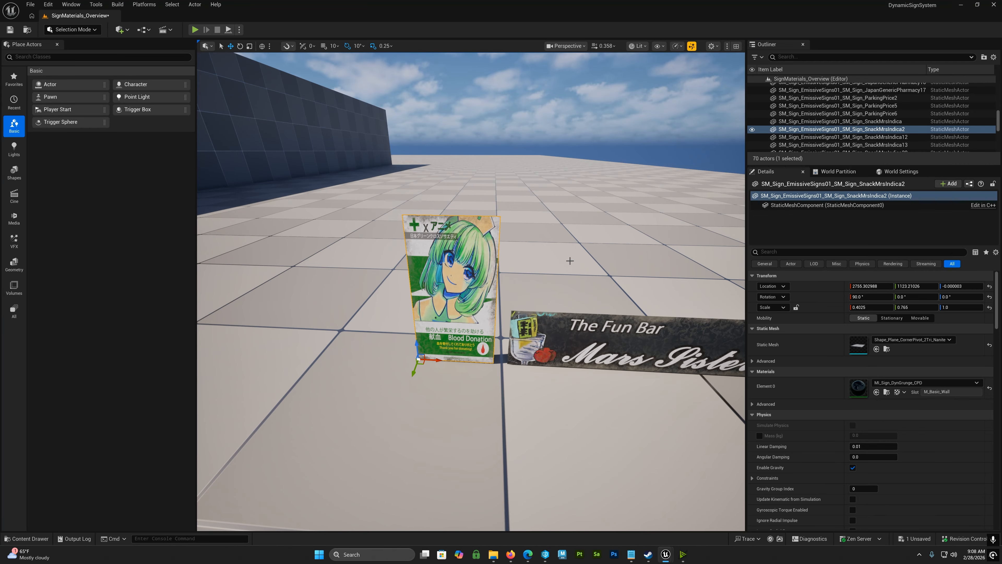
Stretch the Blood Donation sign's height to a Y scale of about 1.06
key(w)
right_drag(471, 292, 454, 267)
key(s)
key(w)
key(s)
key(w)
key(s)
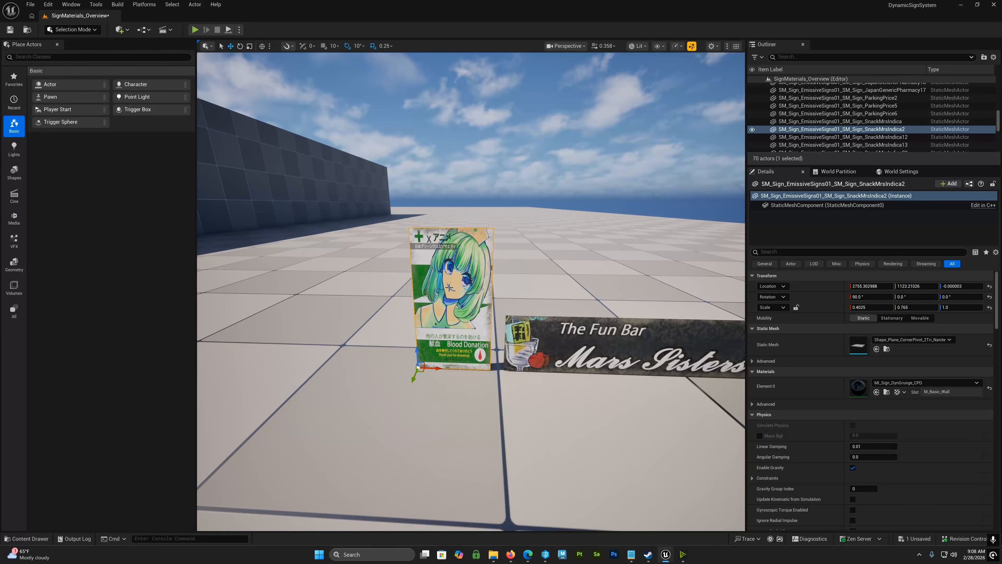
key(r)
drag(419, 386, 468, 164)
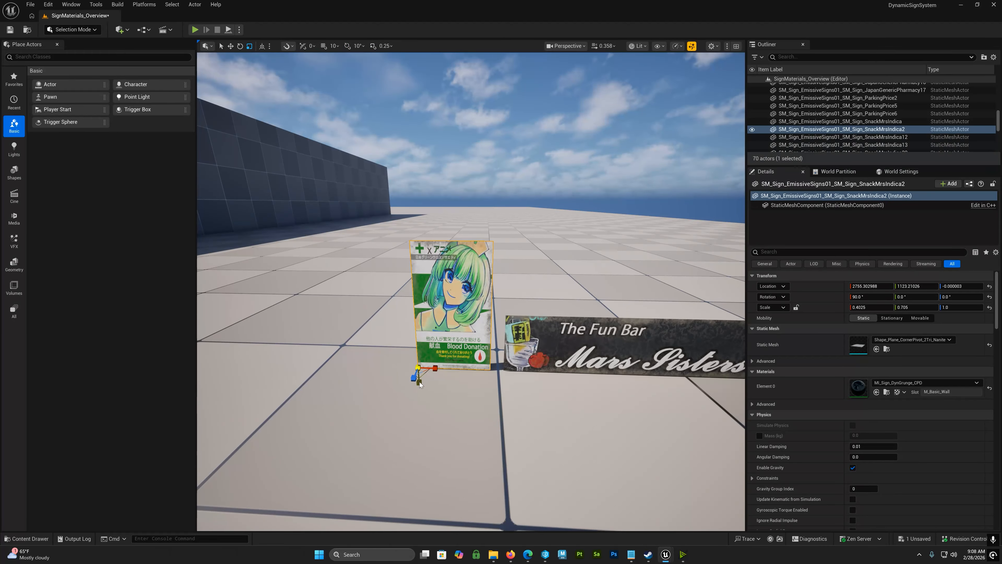
drag(450, 253, 454, 158)
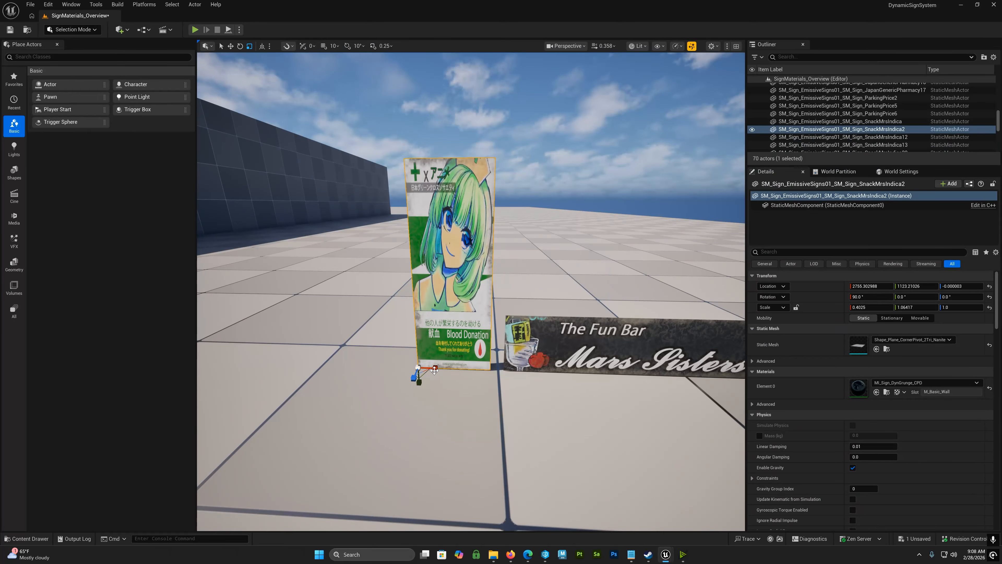
Widen the Blood Donation sign to an X scale of about 1.21 and shift it to about 2656 on X
drag(434, 370, 528, 370)
drag(440, 367, 257, 365)
right_drag(258, 366, 185, 375)
key(w)
Stretch the Blood Donation sign's height to a Y scale of about 2.26 and adjust its width
scroll(257, 366, down, 3)
key(w)
key(d)
right_drag(405, 377, 319, 300)
key(s)
key(r)
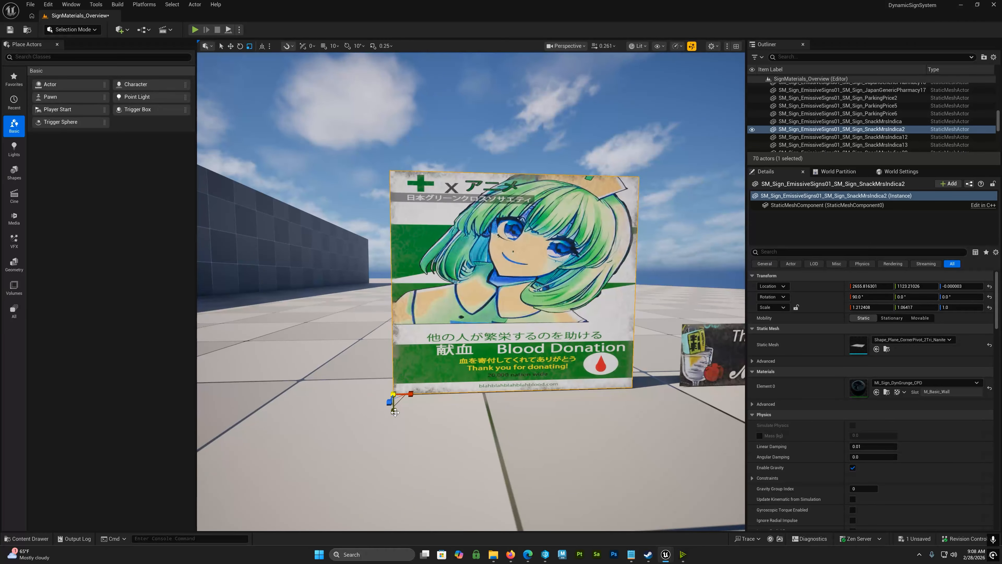
drag(395, 412, 395, 442)
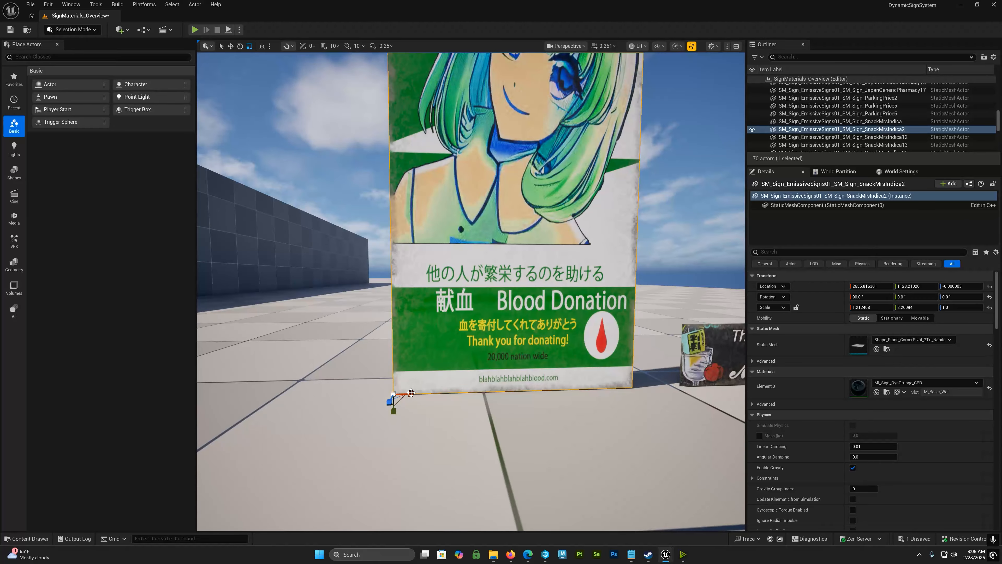
drag(411, 394, 415, 390)
Select The Fun Bar Mars Sisters sign and frame it up close in the viewport
key(s)
key(d)
right_drag(493, 370, 497, 298)
key(w)
key(d)
key(s)
click(506, 317)
key(a)
key(d)
key(s)
key(s)
mouse_move(473, 332)
right_down()
mouse_move(481, 325)
mouse_move(465, 335)
right_up()
key(w)
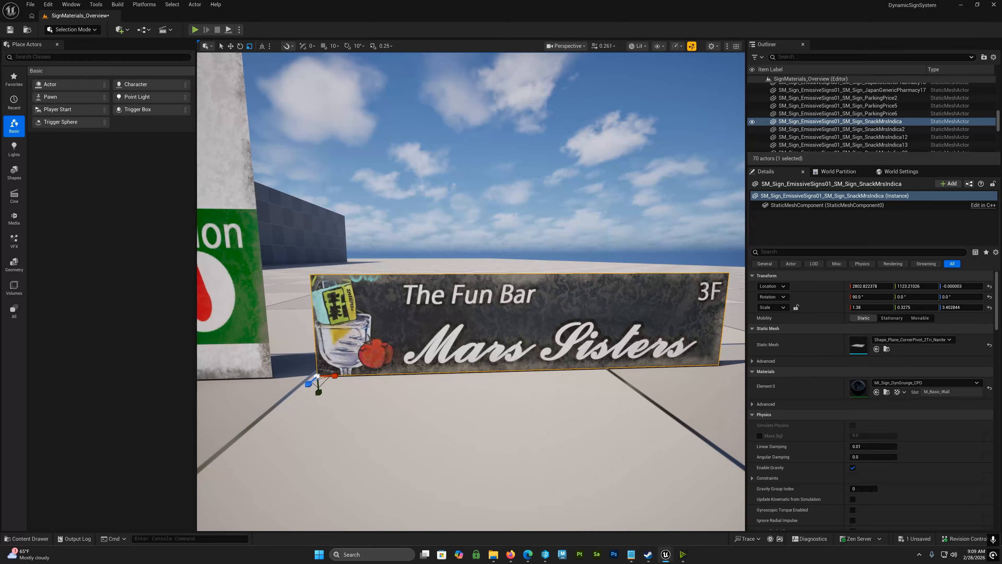
Try lowering element 11 of the sign's Custom Primitive Data Defaults to about 0.09, and undo the change
scroll(855, 419, down, 15)
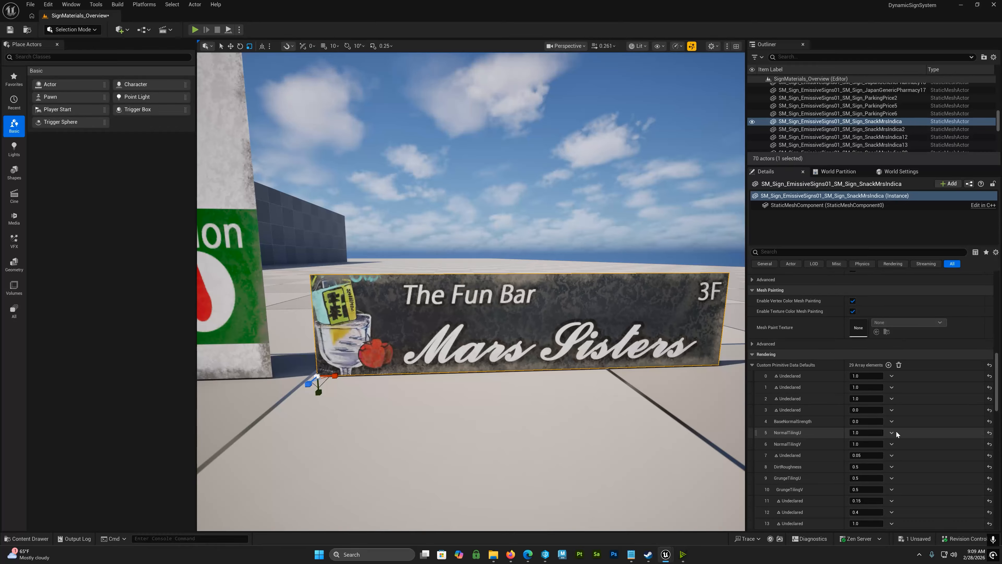
scroll(917, 430, down, 2)
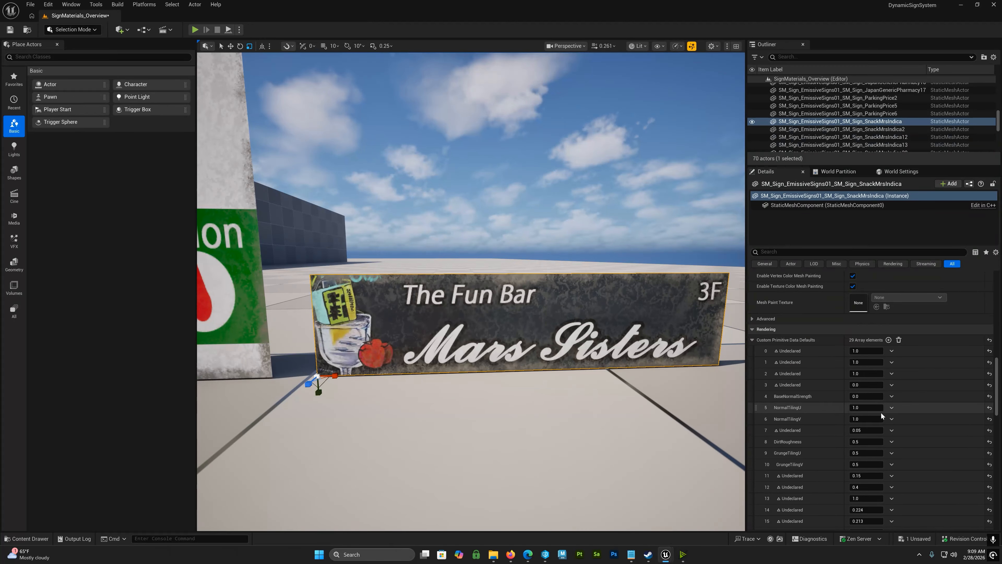
scroll(884, 414, down, 1)
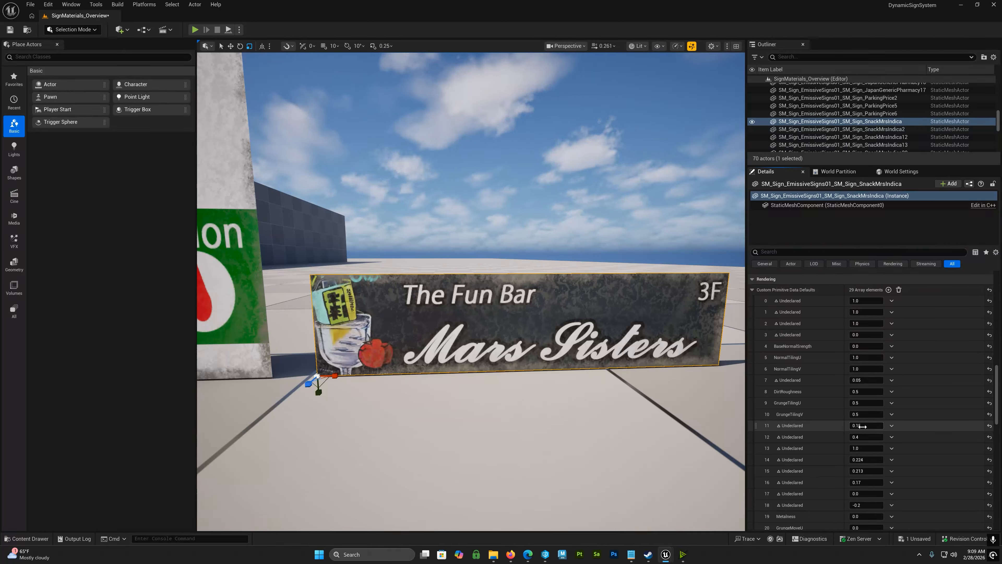
drag(863, 426, 857, 426)
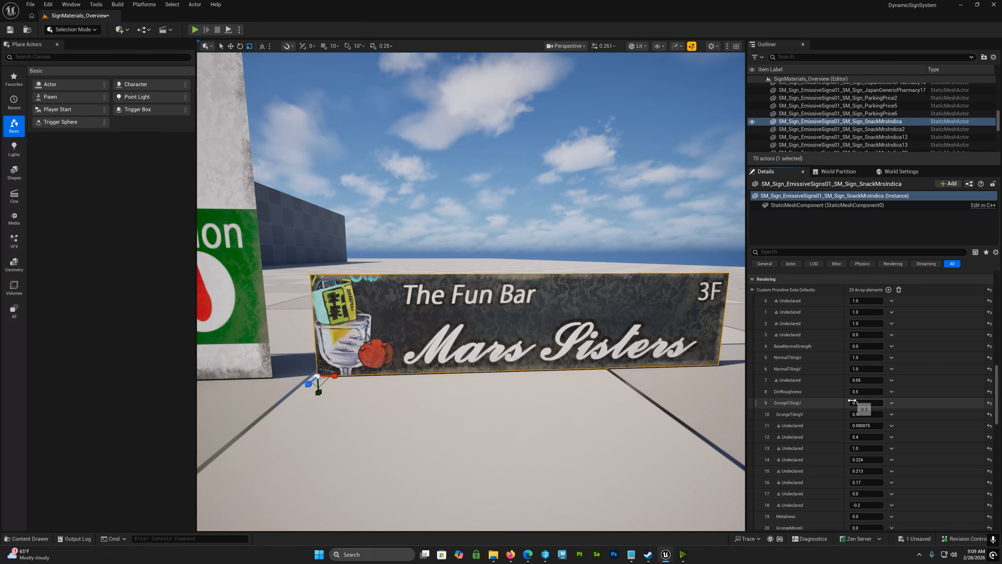
key(ctrl+z)
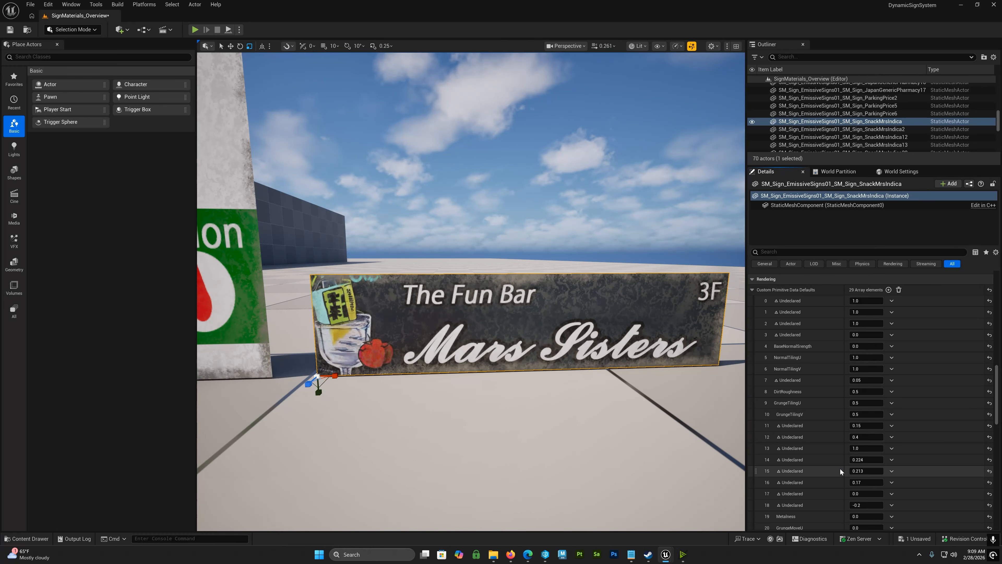
Lower element 12 of The Fun Bar sign's Custom Primitive Data Defaults to about 0.145
drag(863, 437, 850, 437)
key(w)
mouse_move(633, 409)
right_down()
mouse_move(657, 410)
mouse_move(618, 409)
right_up()
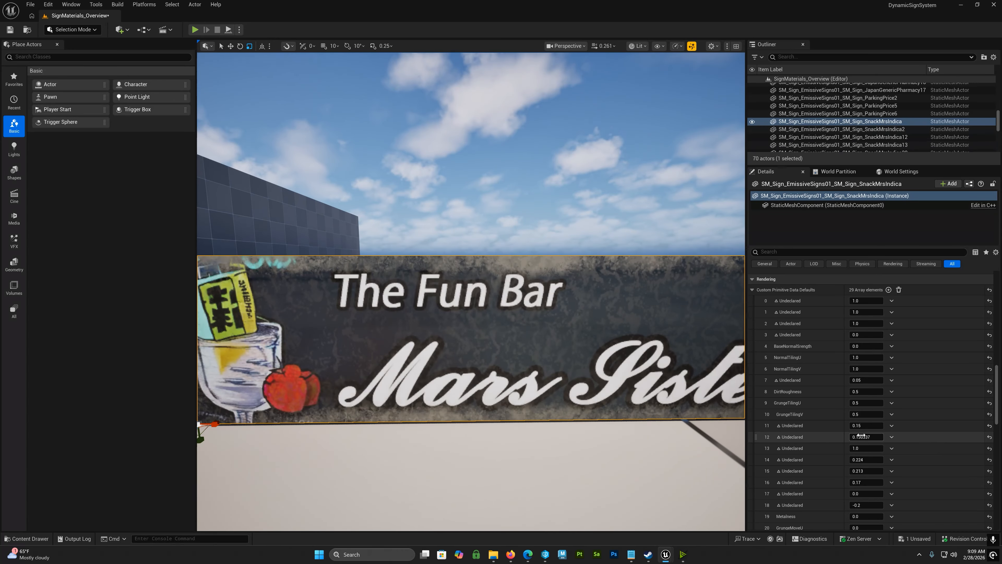
Try raising custom primitive data element 12 while checking the grunge up close, and undo that increase
mouse_move(861, 437)
mouse_down()
mouse_move(871, 437)
mouse_move(851, 426)
mouse_move(856, 437)
mouse_move(886, 437)
mouse_up()
key(s)
right_drag(656, 411, 655, 414)
key(w)
key(ctrl+z)
key(ctrl+z)
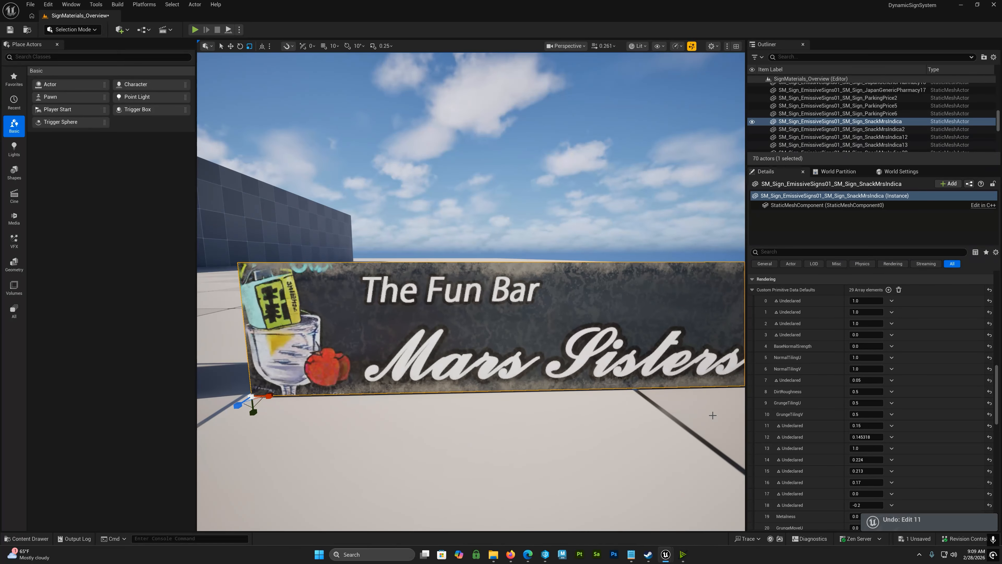
Try increasing The Fun Bar sign's GrungeUVRotation value, and undo the change
scroll(909, 447, down, 4)
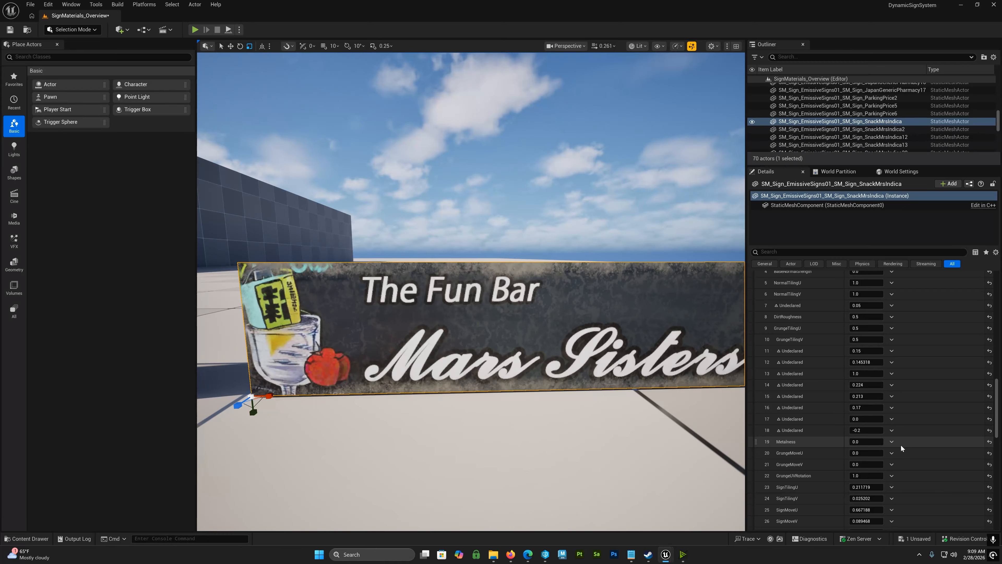
click(868, 476)
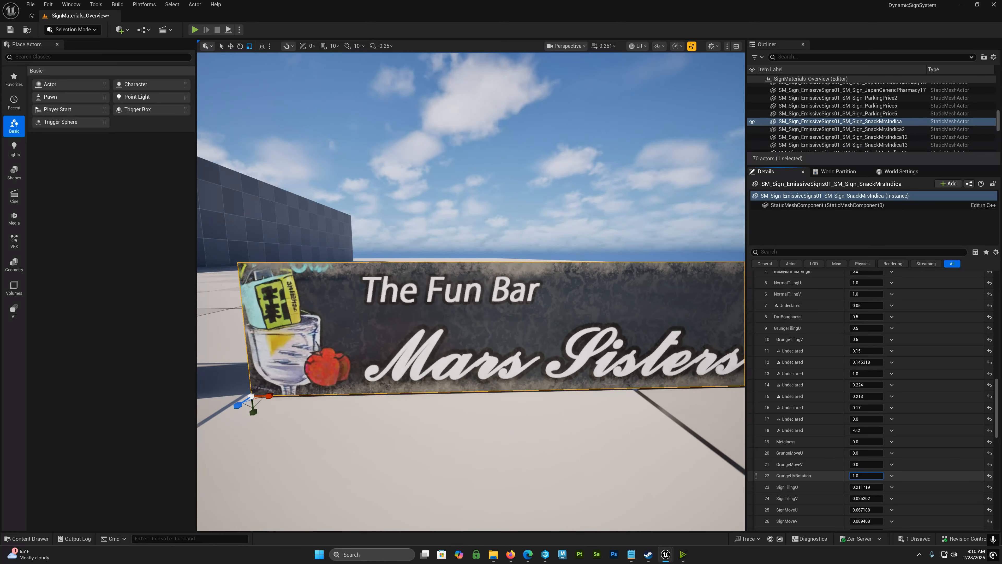
mouse_move(868, 476)
mouse_down()
mouse_move(843, 476)
mouse_move(886, 476)
mouse_up()
key(ctrl+z)
scroll(861, 464, up, 3)
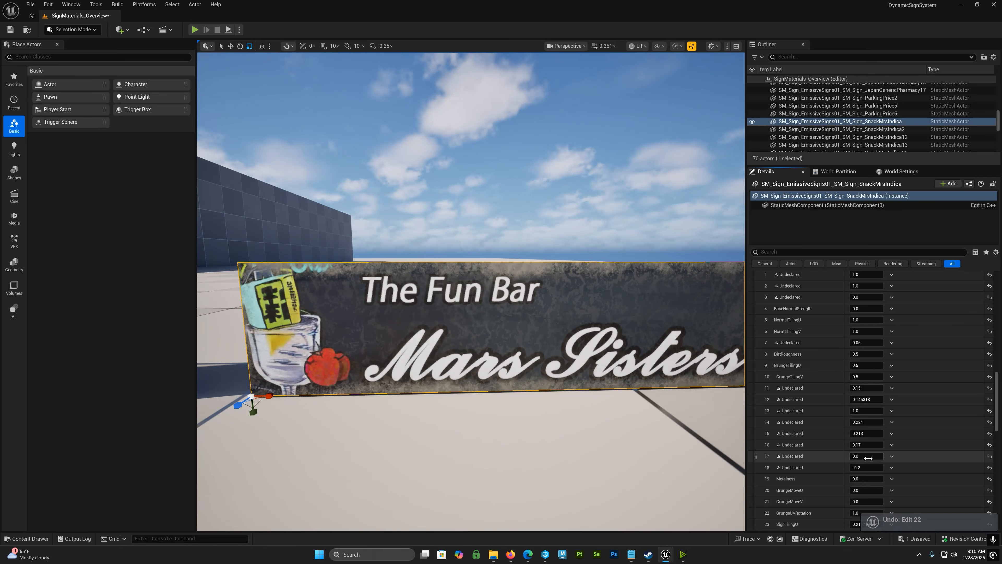
scroll(858, 453, up, 1)
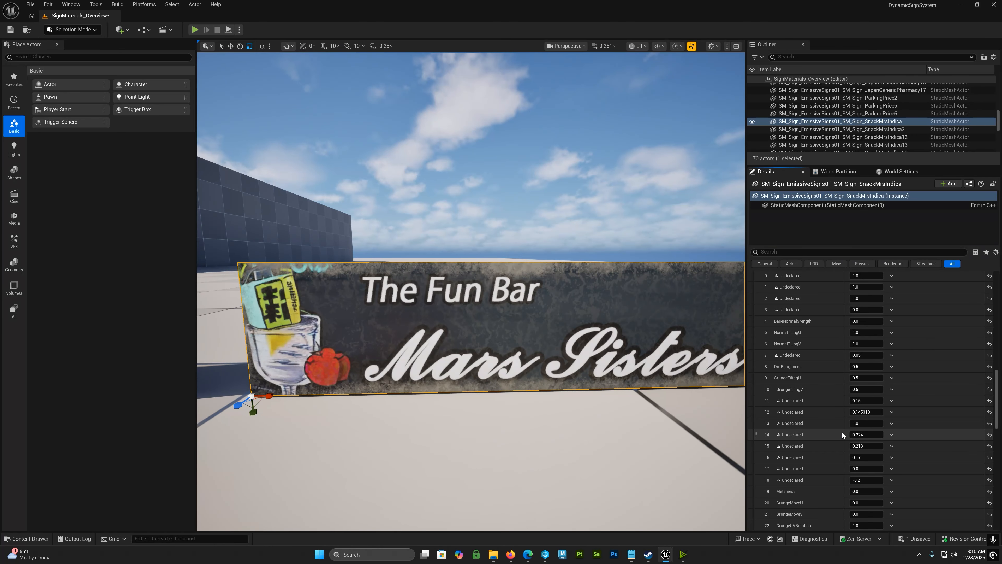
scroll(843, 434, down, 2)
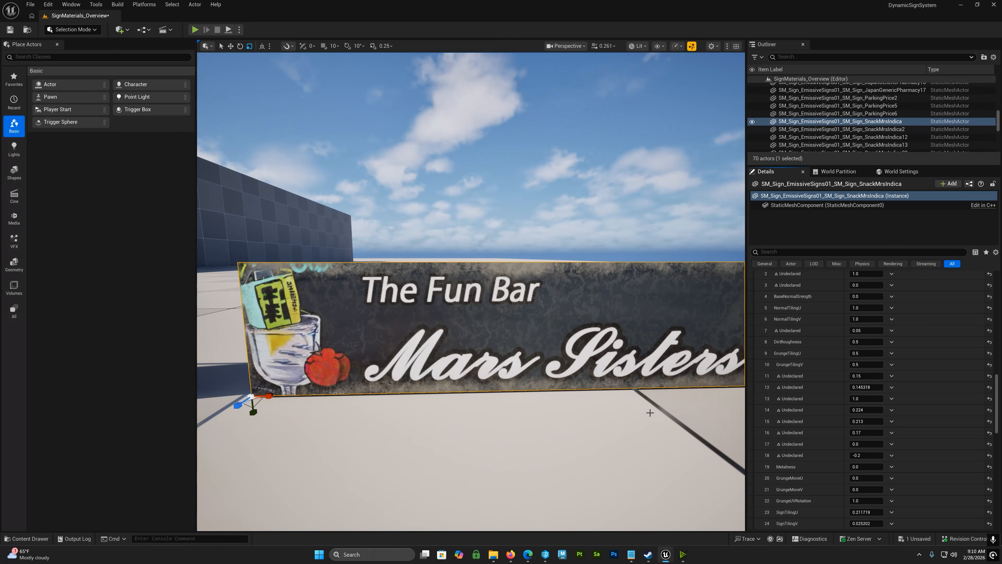
Set The Fun Bar sign's GrungeMoveU to about 0.255 and GrungeMoveV to about 0.42
key(f)
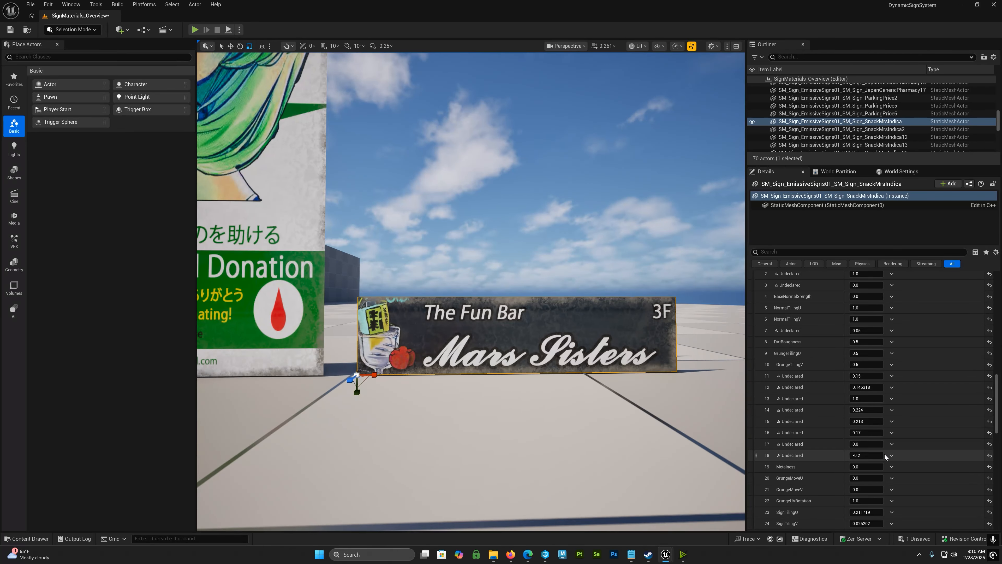
scroll(840, 418, up, 1)
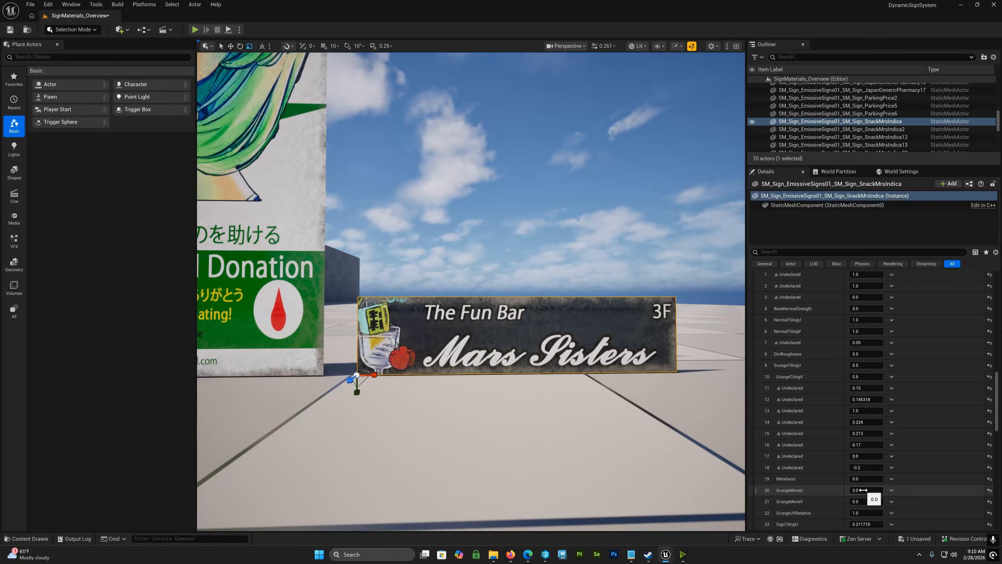
mouse_move(863, 490)
mouse_down()
mouse_move(900, 490)
mouse_move(864, 490)
mouse_move(878, 498)
mouse_up()
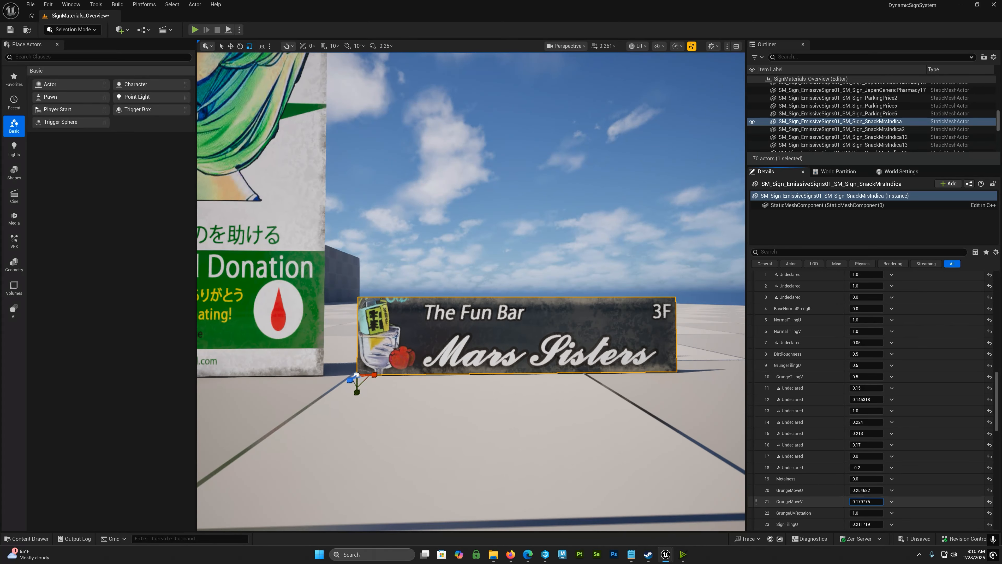
Examine the shifted grunge beside the Blood Donation sign and look across the level at the emissive sign display
right_drag(471, 291, 550, 369)
key(w)
key(s)
key(s)
key(w)
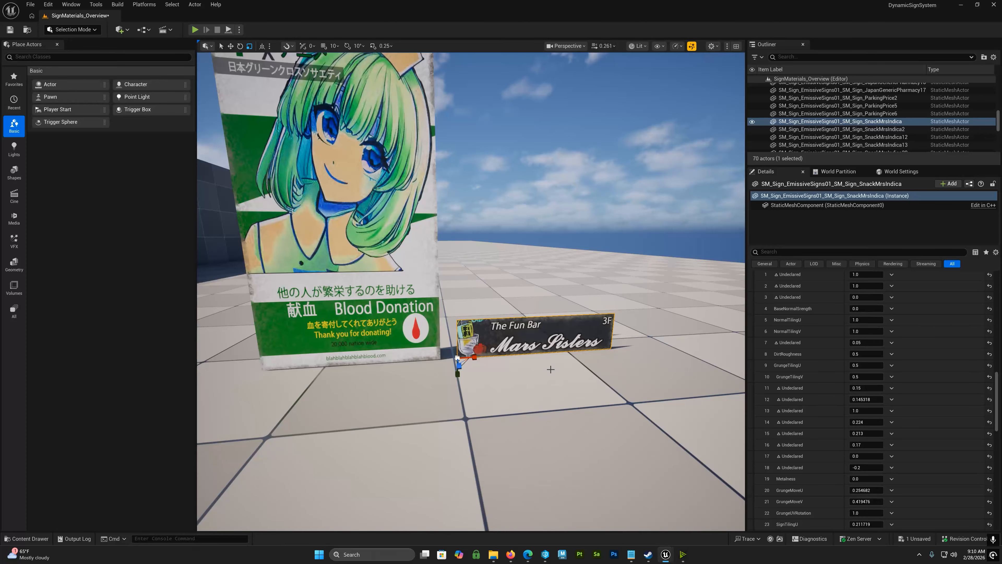
key(d)
right_drag(553, 329, 474, 382)
key(w)
key(s)
scroll(505, 324, up, 3)
key(s)
key(w)
key(s)
scroll(479, 355, up, 5)
key(s)
scroll(374, 399, up, 5)
key(s)
scroll(473, 383, up, 4)
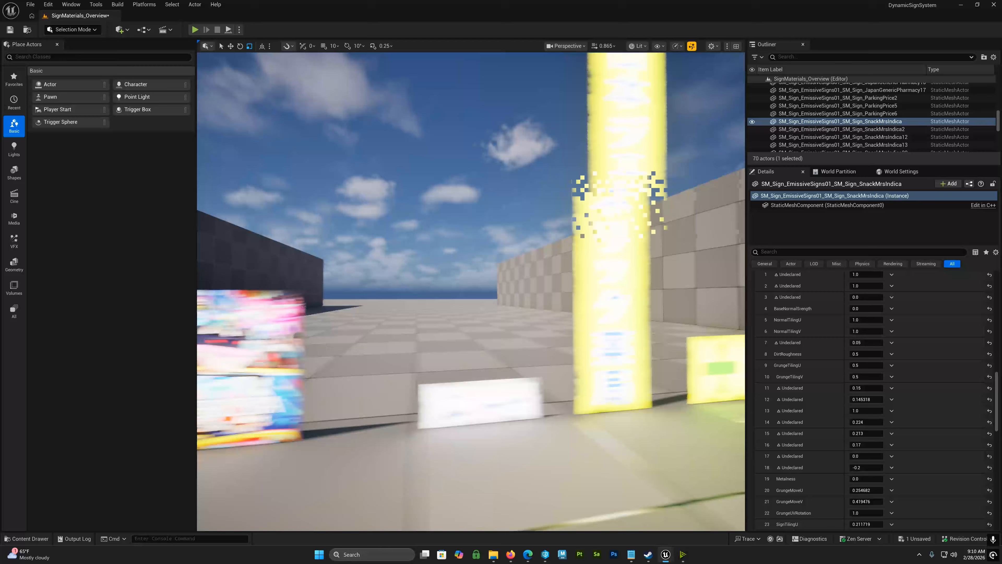
Select the tall yellow pharmacy sign and examine the grunge on its glowing surface and edges up close
key(d)
right_drag(471, 292, 391, 306)
key(w)
scroll(471, 291, down, 2)
click(505, 336)
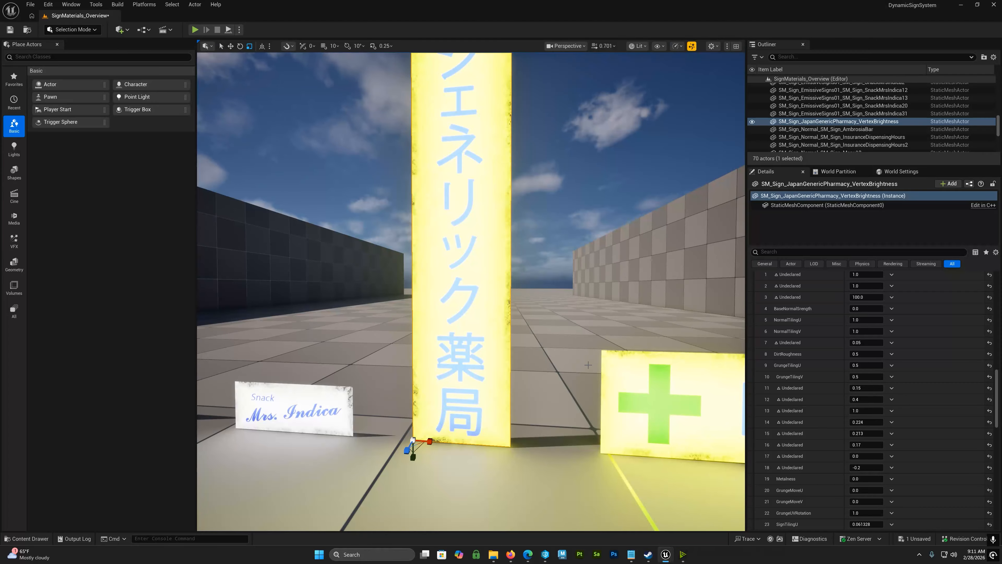
key(w)
mouse_move(485, 336)
right_down()
mouse_move(484, 363)
mouse_move(498, 349)
right_up()
scroll(478, 344, down, 5)
key(w)
key(s)
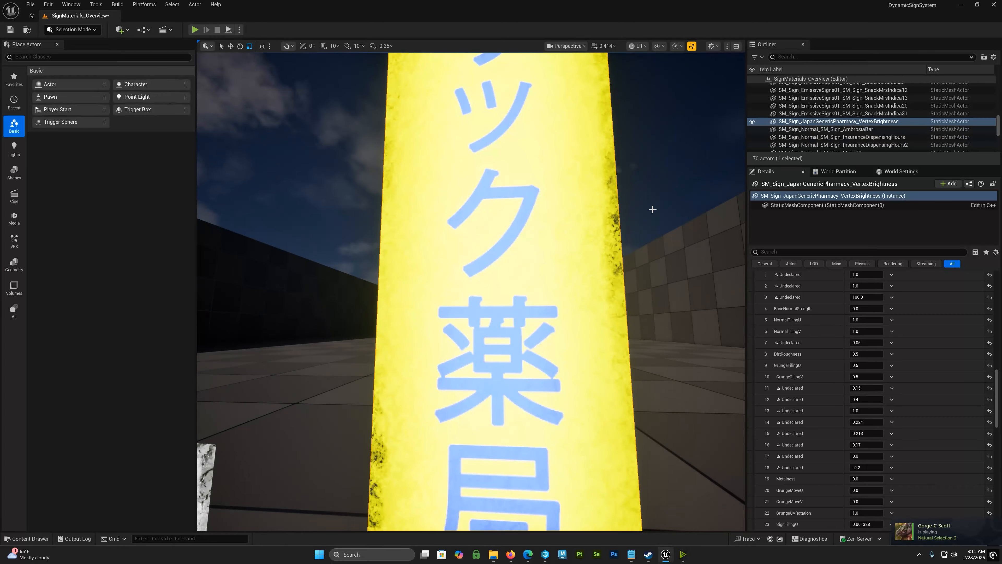
right_drag(653, 209, 649, 251)
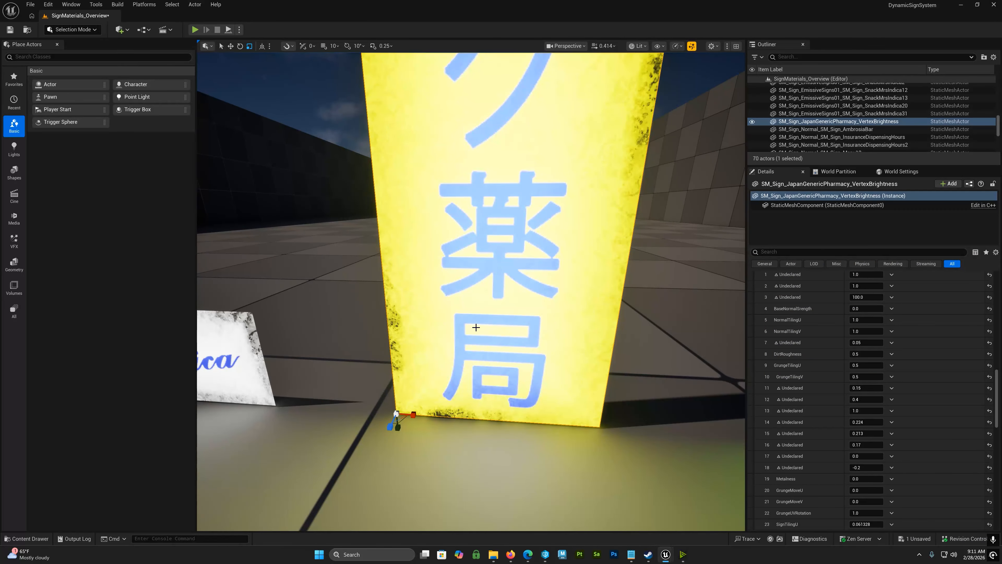
right_drag(454, 288, 453, 348)
scroll(454, 288, down, 4)
key(s)
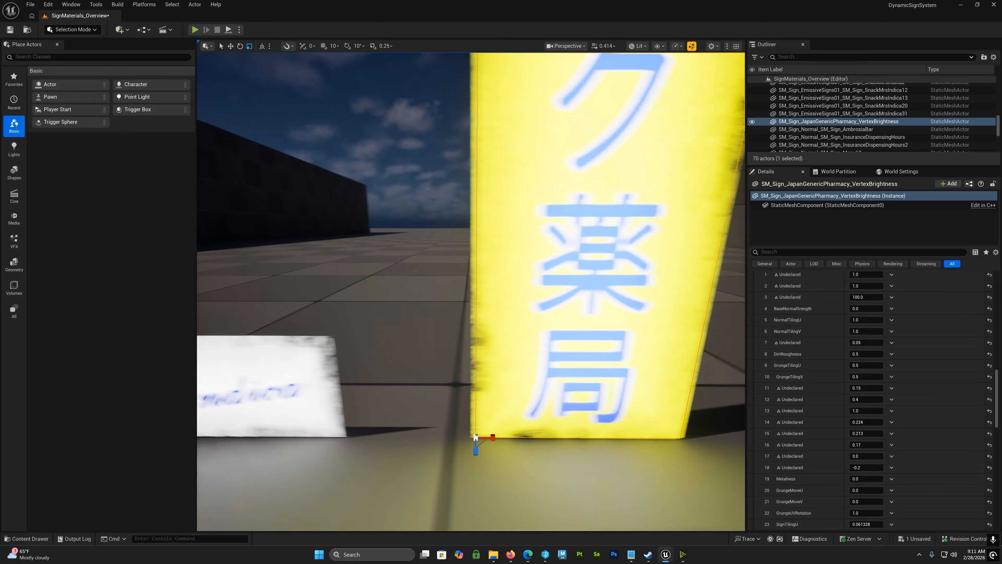
key(w)
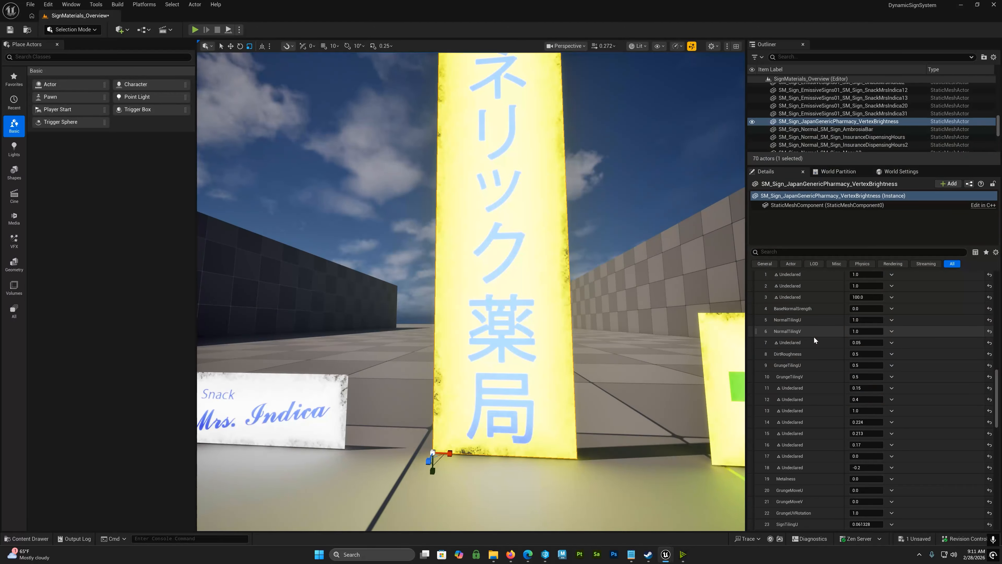
Try lowering element 28 of the tall pharmacy sign's Custom Primitive Data Defaults to about 0.37, and undo the change
key(s)
right_drag(508, 332, 492, 351)
key(w)
key(a)
scroll(858, 454, down, 3)
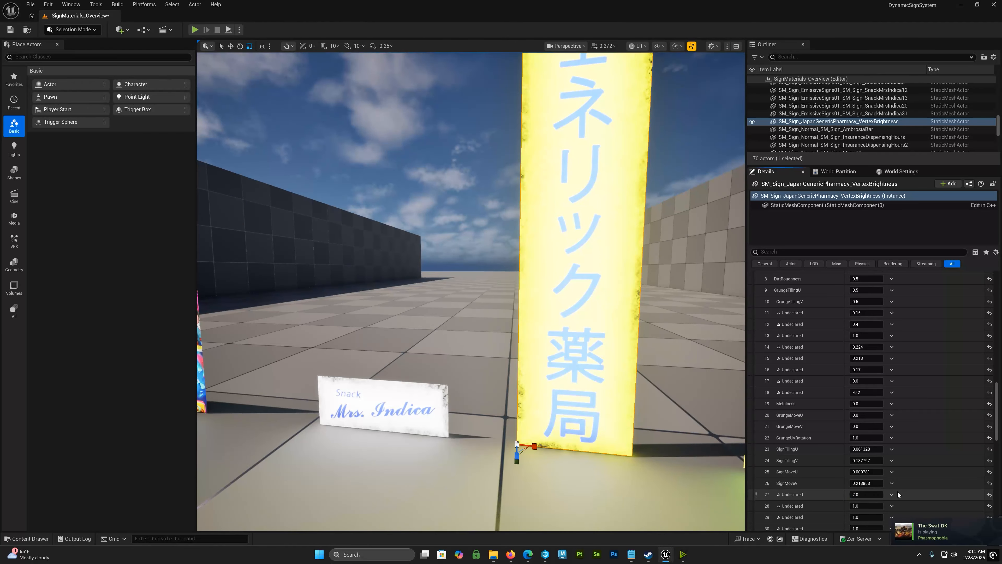
scroll(888, 486, down, 2)
key(ctrl+z)
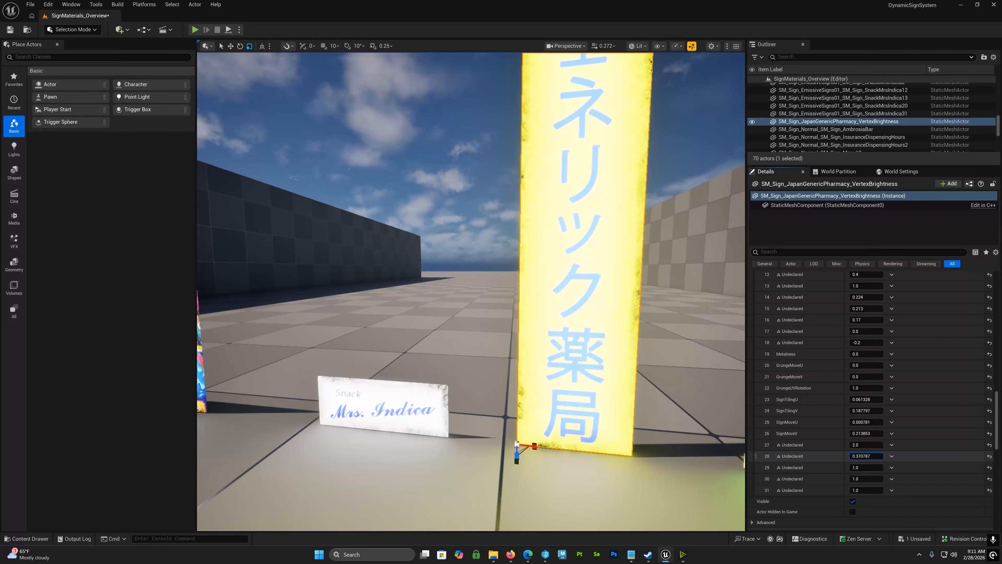
key(ctrl+z)
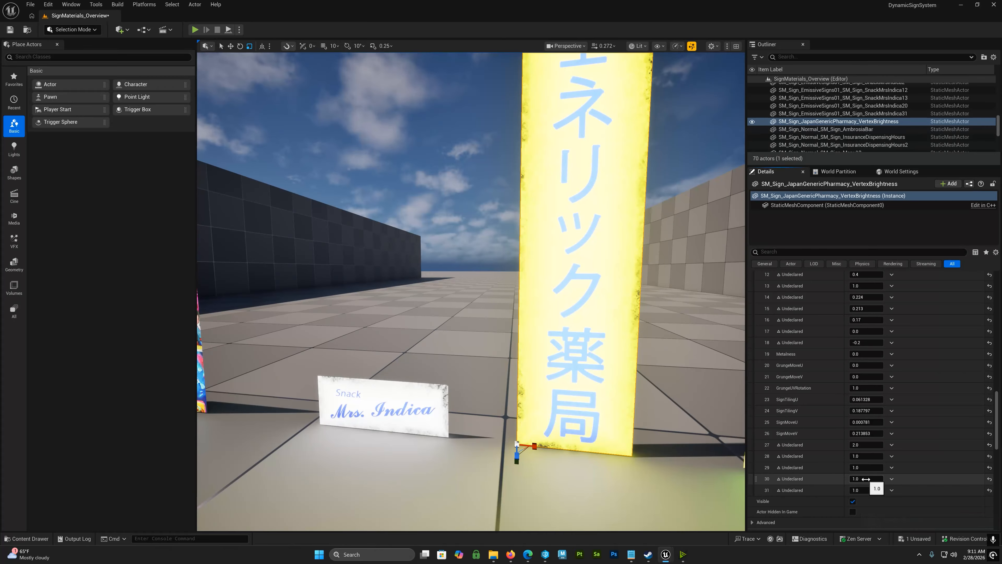
Try changing element 18 of the tall pharmacy sign's Custom Primitive Data Defaults, and undo the change
scroll(865, 474, up, 3)
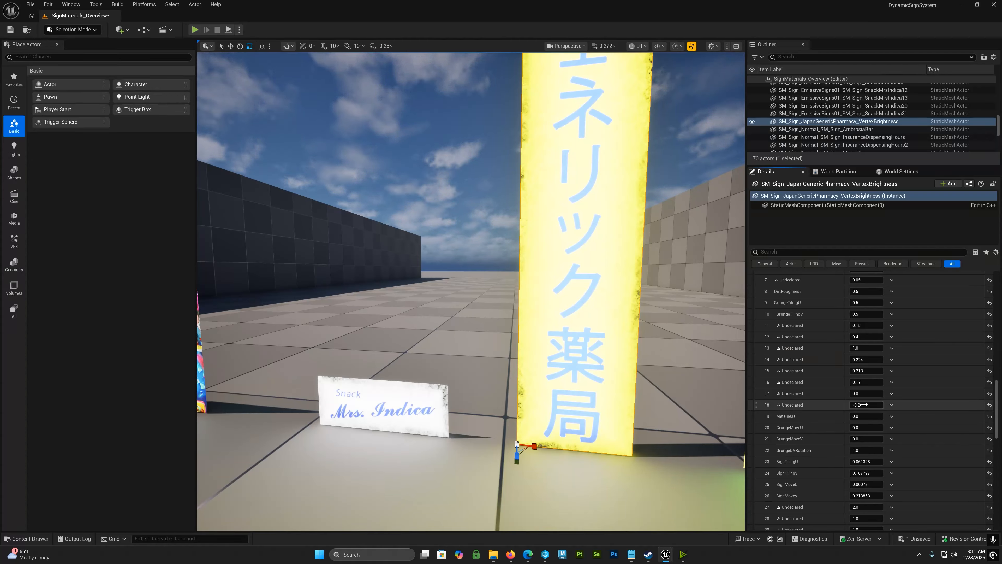
mouse_move(866, 404)
mouse_down()
mouse_move(894, 405)
mouse_move(834, 405)
mouse_move(862, 403)
mouse_up()
mouse_move(631, 347)
right_down()
mouse_move(663, 347)
mouse_move(631, 367)
right_up()
key(ctrl+z)
Try scaling the tall pharmacy sign along its width, and undo the scaling
key(s)
key(s)
mouse_move(490, 360)
right_down()
mouse_move(490, 336)
mouse_move(499, 340)
mouse_move(490, 360)
right_up()
key(w)
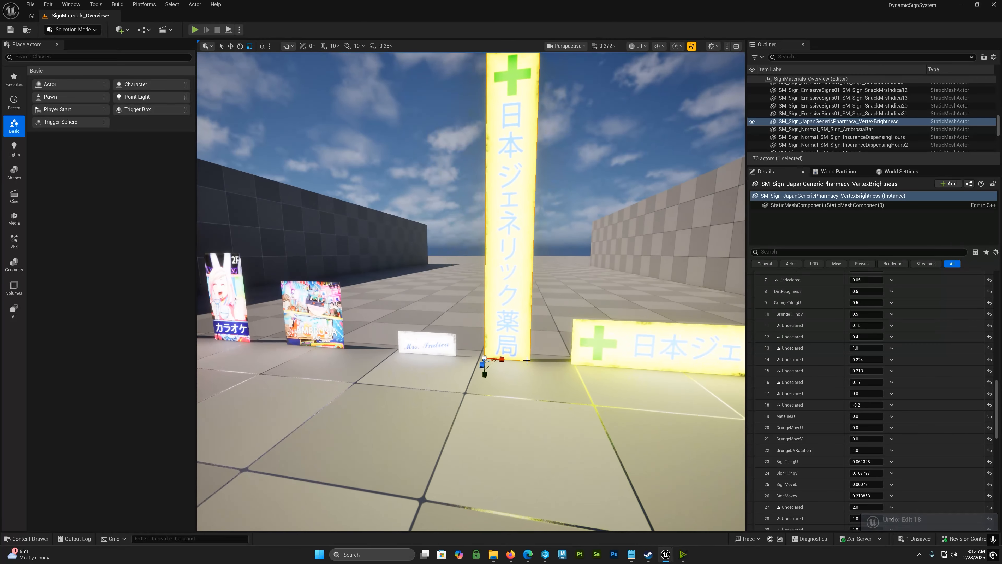
mouse_move(502, 359)
mouse_down()
mouse_move(531, 360)
mouse_move(498, 359)
mouse_up()
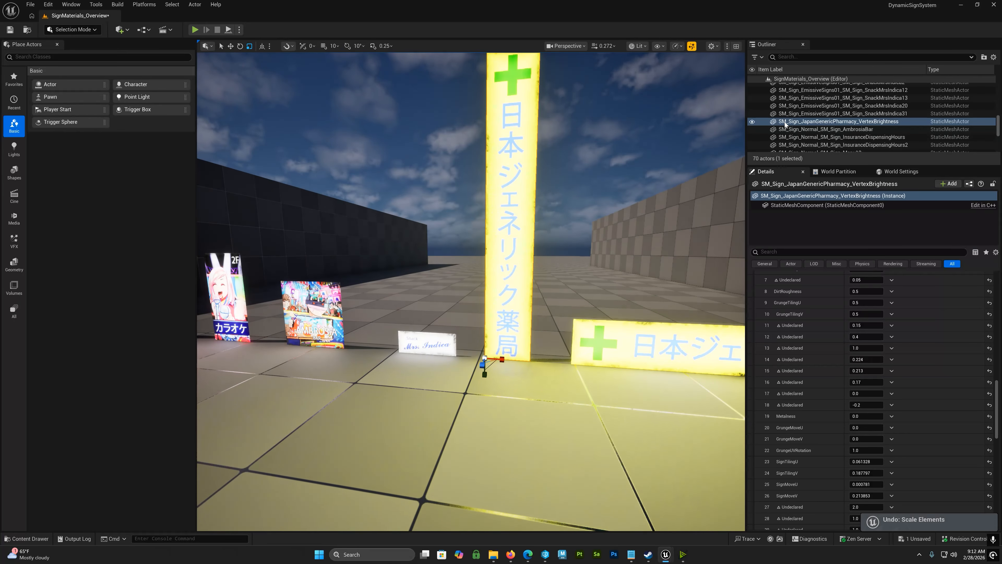
Filter the level's actors by "sky" and hide the SkyAtmosphere actor
click(828, 57)
text(sky)
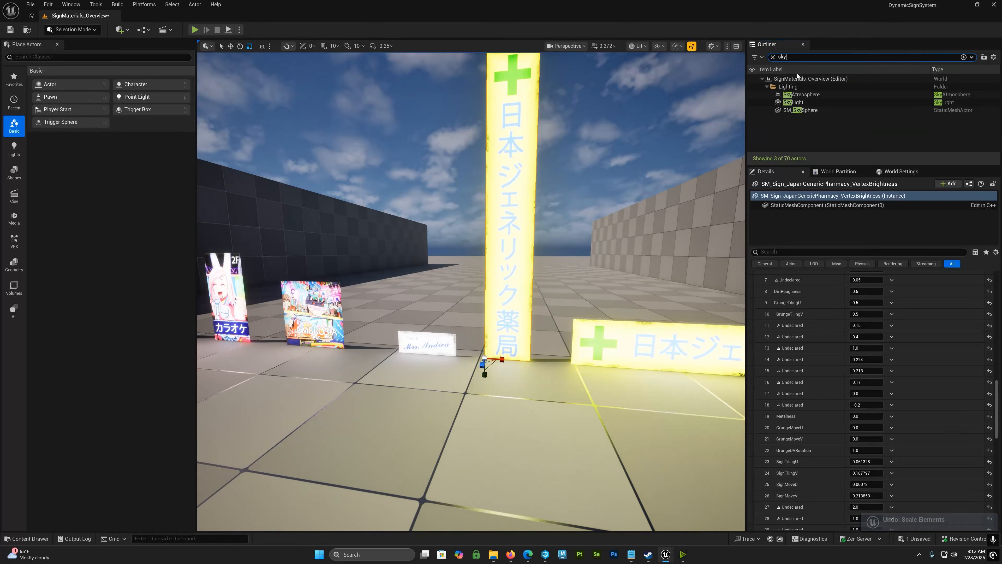
click(752, 102)
click(752, 103)
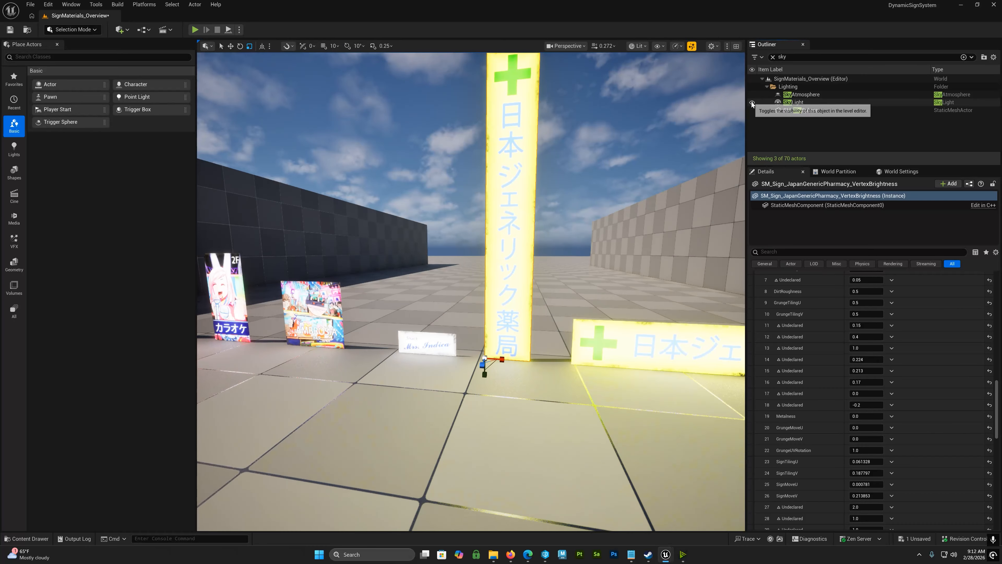
click(788, 58)
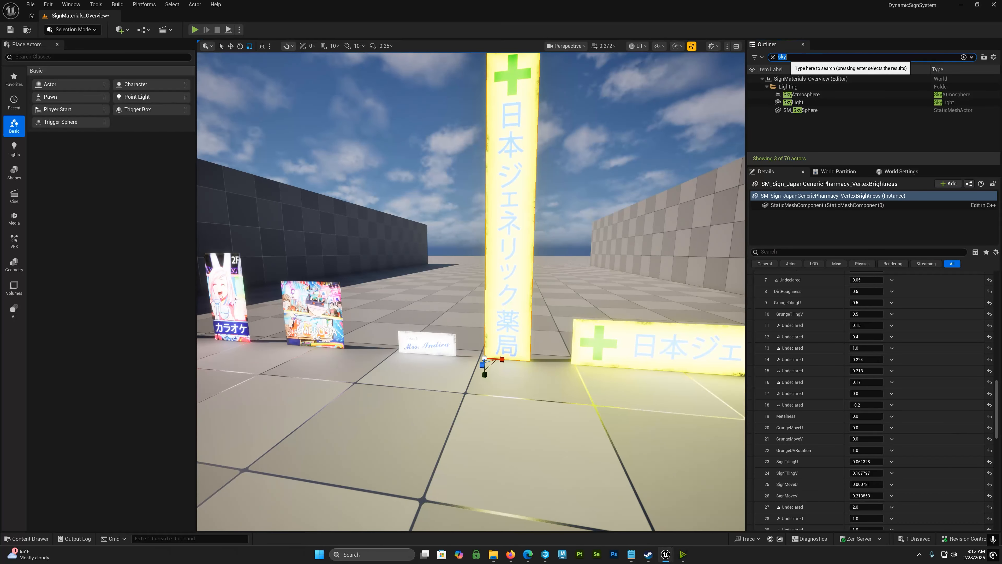
click(752, 95)
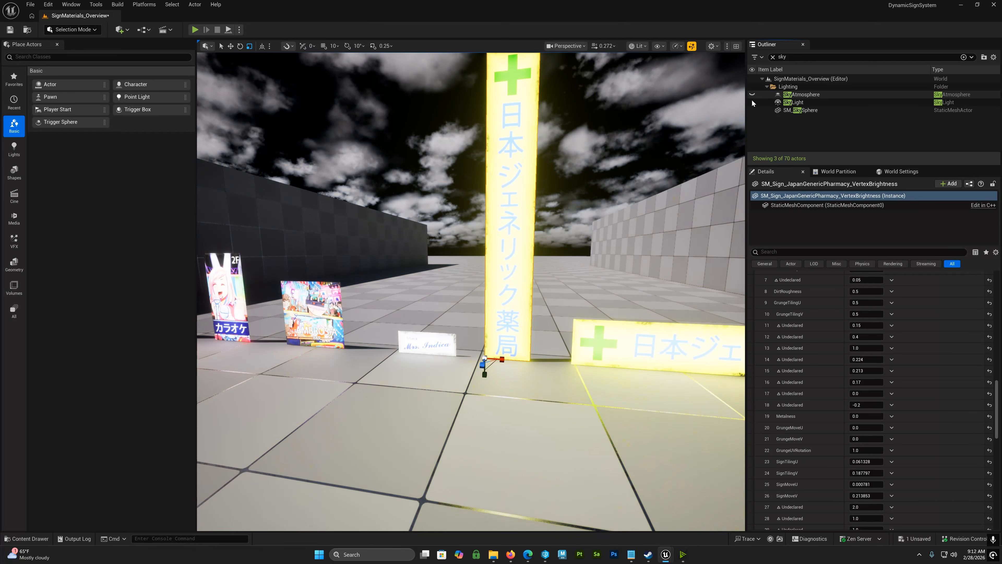
Filter the level's actors by "dire" and hide the DirectionalLight to show the signs in the dark
double_click(785, 57)
text(d)
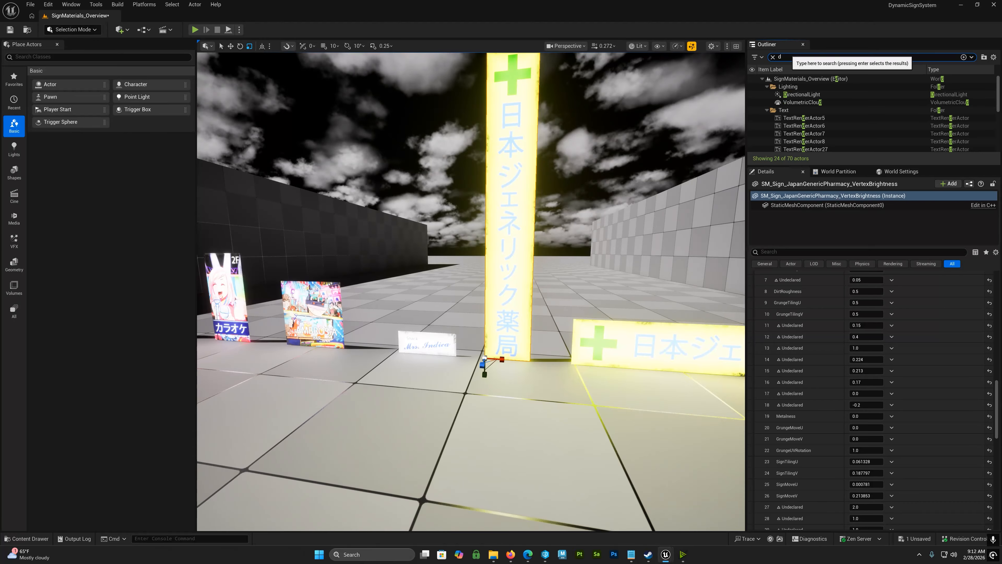
text(ire)
click(751, 95)
right_drag(501, 169, 510, 168)
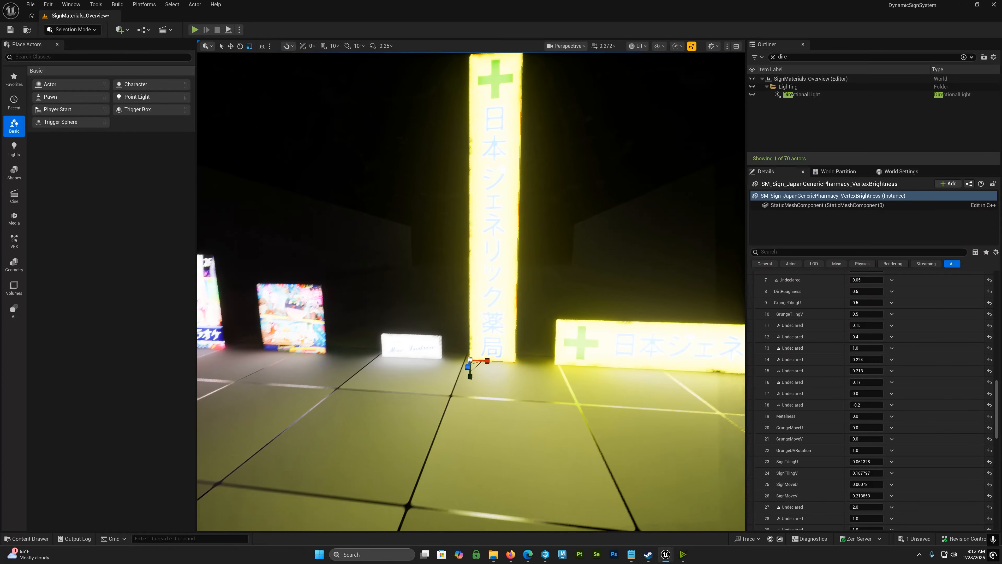
key(w)
right_drag(680, 328, 700, 348)
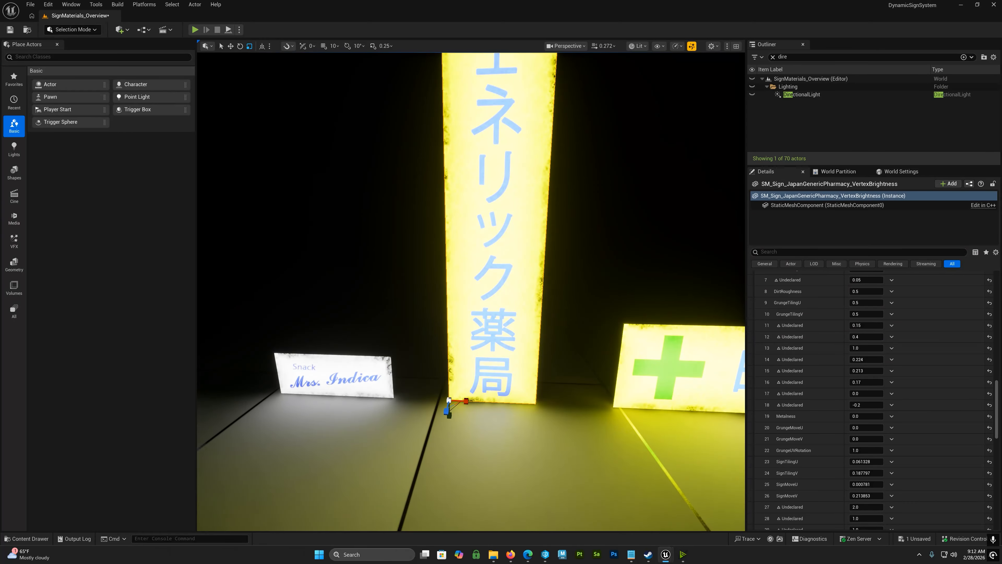
Look along the glowing signs in the darkened level and select the tall blue clinic sign
key(s)
right_drag(568, 280, 542, 358)
key(w)
click(532, 288)
key(w)
key(s)
key(w)
key(s)
scroll(535, 310, down, 3)
key(s)
key(w)
scroll(505, 312, down, 8)
key(s)
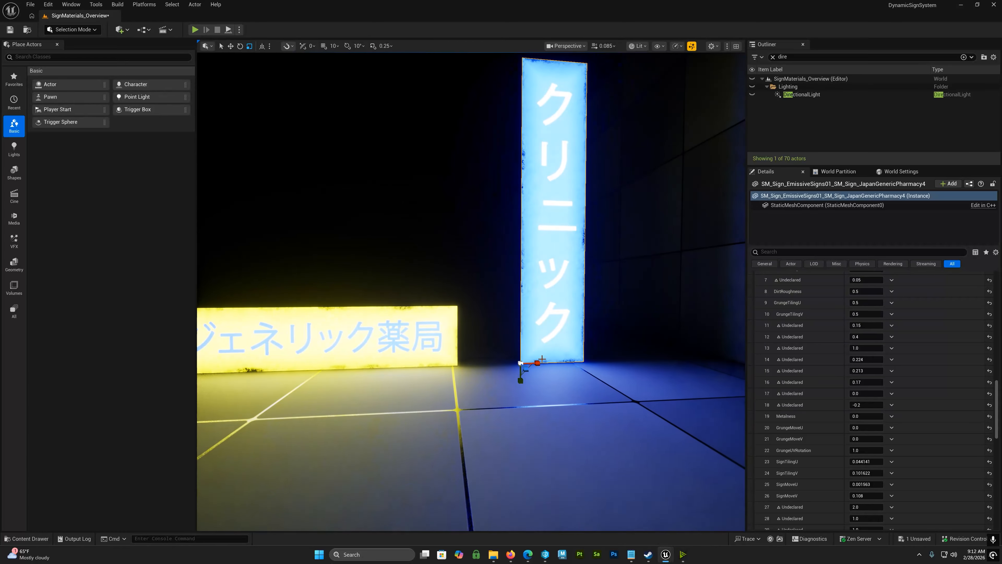
Try widening the tall blue clinic sign along its width axis, and undo the scaling
drag(542, 359, 567, 357)
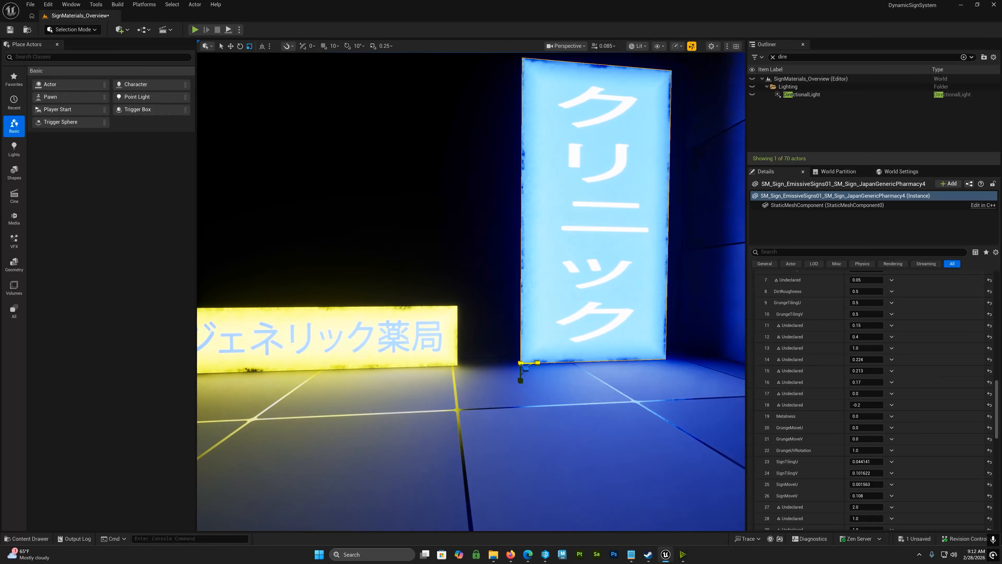
mouse_move(620, 285)
right_down()
mouse_move(599, 270)
mouse_move(619, 285)
right_up()
key(d)
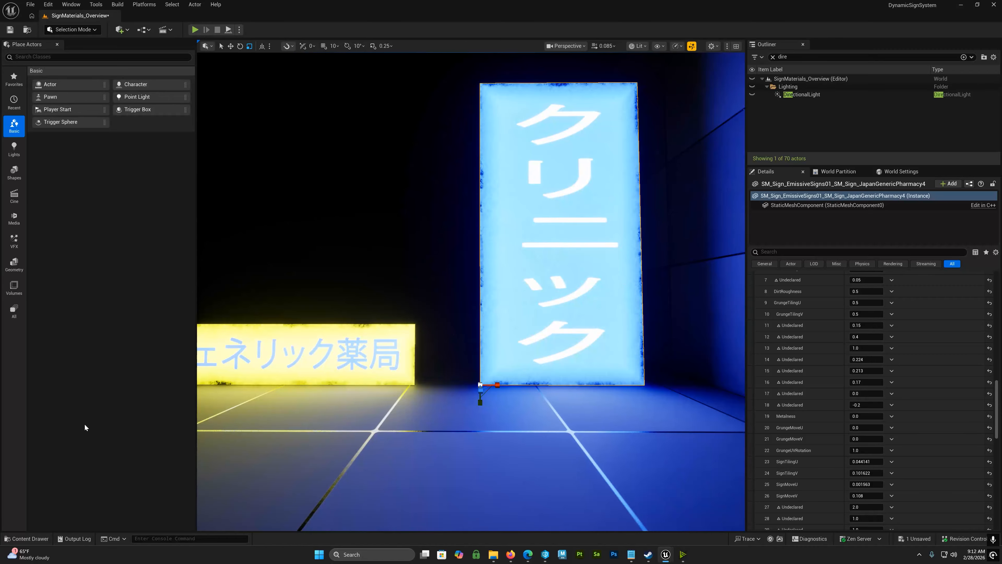
click(28, 539)
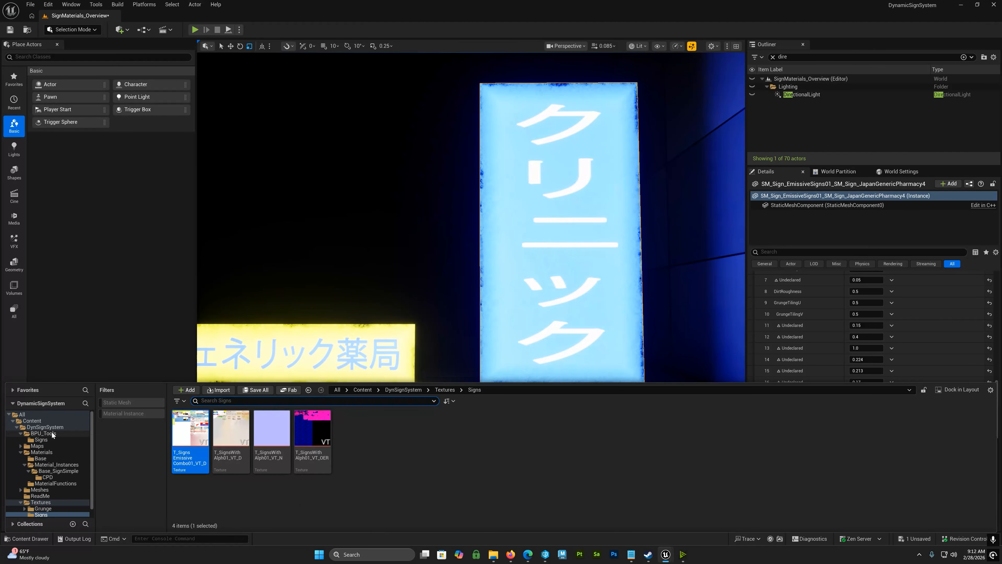
right_drag(474, 276, 213, 256)
key(s)
key(ctrl+z)
Survey the other emissive signs around the darkened level
key(a)
key(w)
scroll(471, 292, up, 10)
key(w)
scroll(471, 292, up, 1)
key(a)
key(s)
scroll(471, 291, up, 1)
key(w)
key(a)
key(d)
key(a)
key(d)
scroll(471, 292, down, 5)
key(a)
key(d)
key(w)
key(s)
key(d)
key(a)
Select the car share parking sign and examine its orange LED "P" display up close
scroll(471, 291, down, 2)
key(a)
key(w)
key(s)
key(a)
key(w)
click(496, 303)
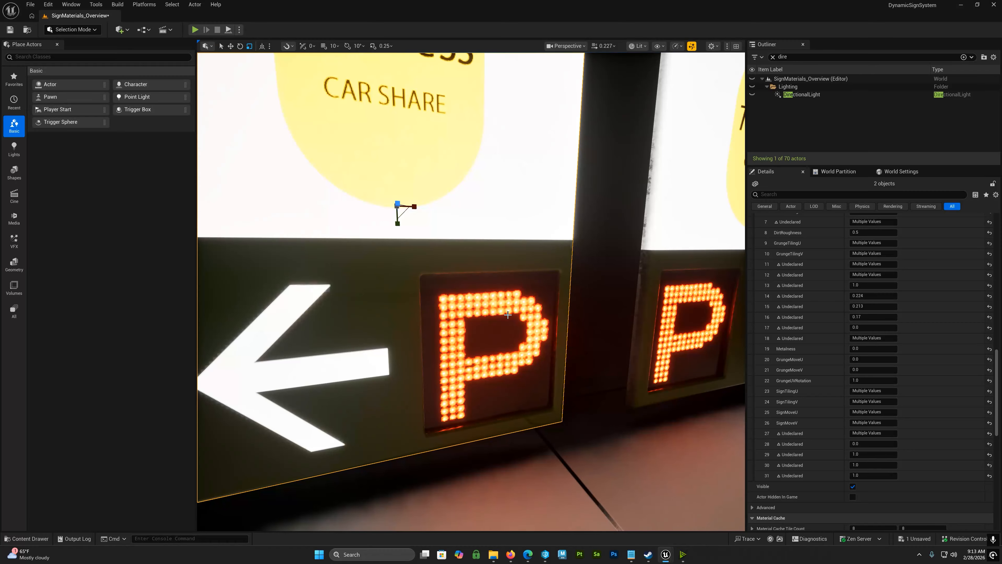
right_drag(508, 315, 513, 284)
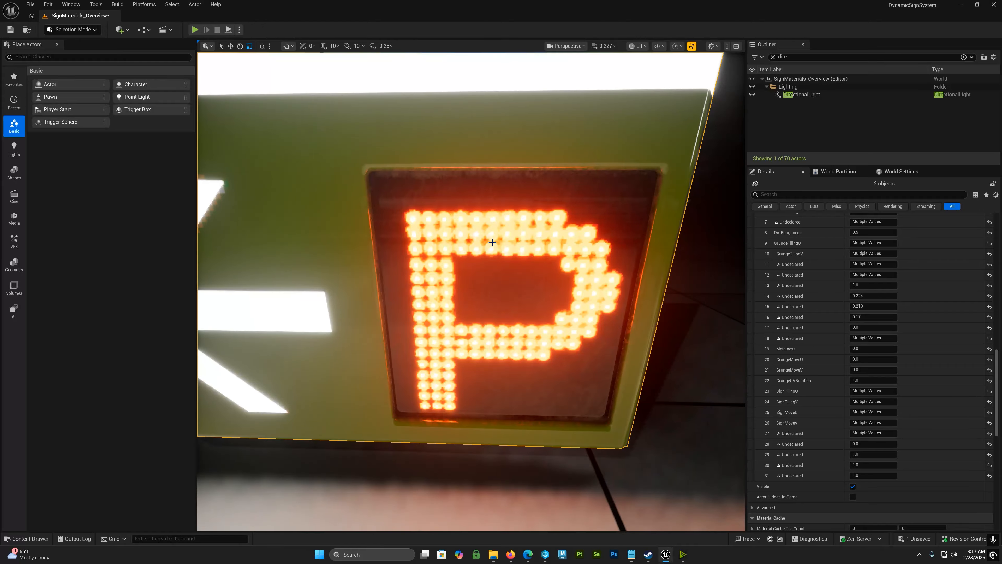
mouse_move(493, 243)
right_down()
mouse_move(493, 209)
mouse_move(493, 246)
right_up()
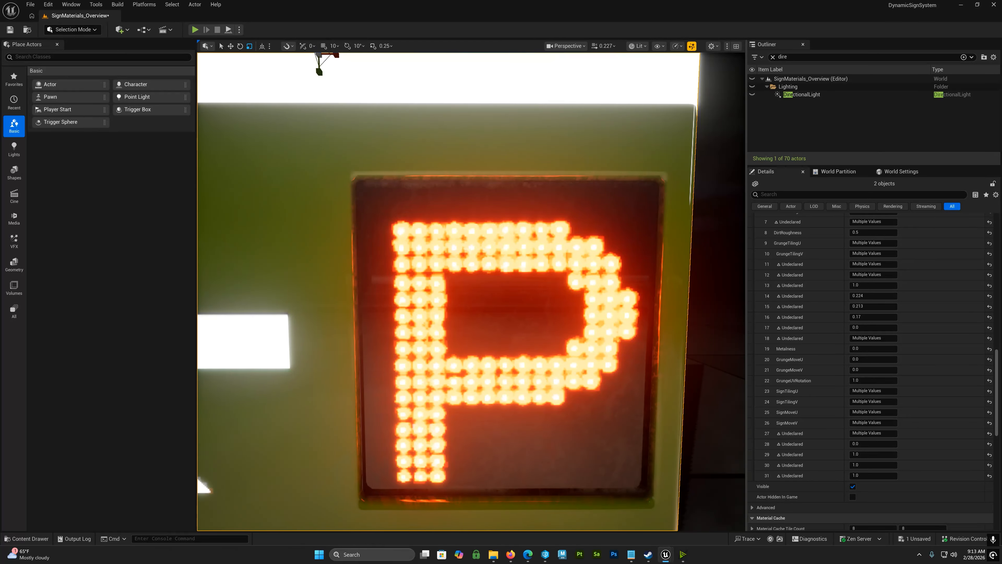
key(s)
right_drag(653, 288, 647, 270)
key(w)
key(s)
key(w)
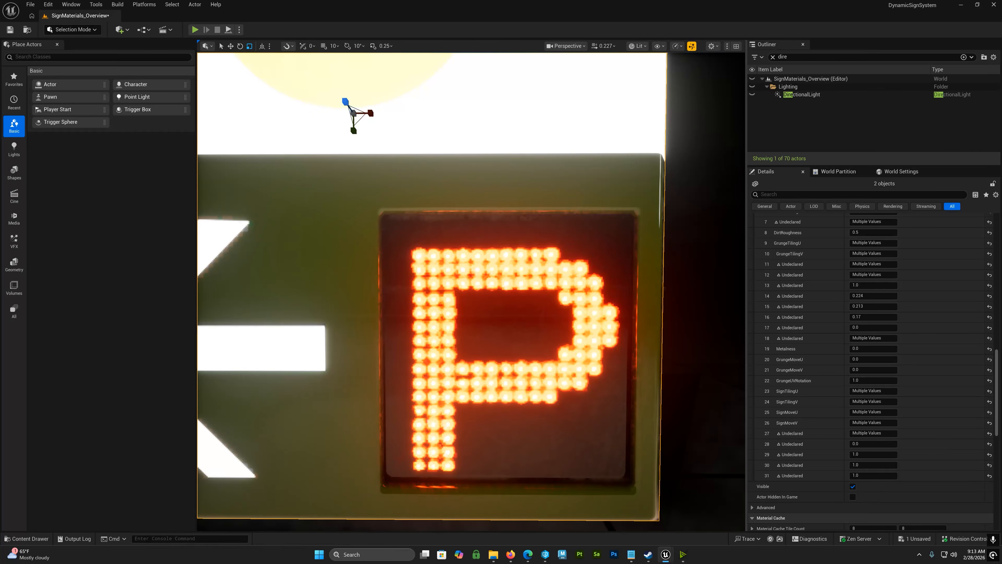
Look across the remaining sign rows and examine the torn edges of the paper food menu signs up close
key(a)
right_drag(631, 375, 673, 394)
key(s)
key(d)
key(s)
scroll(673, 394, up, 3)
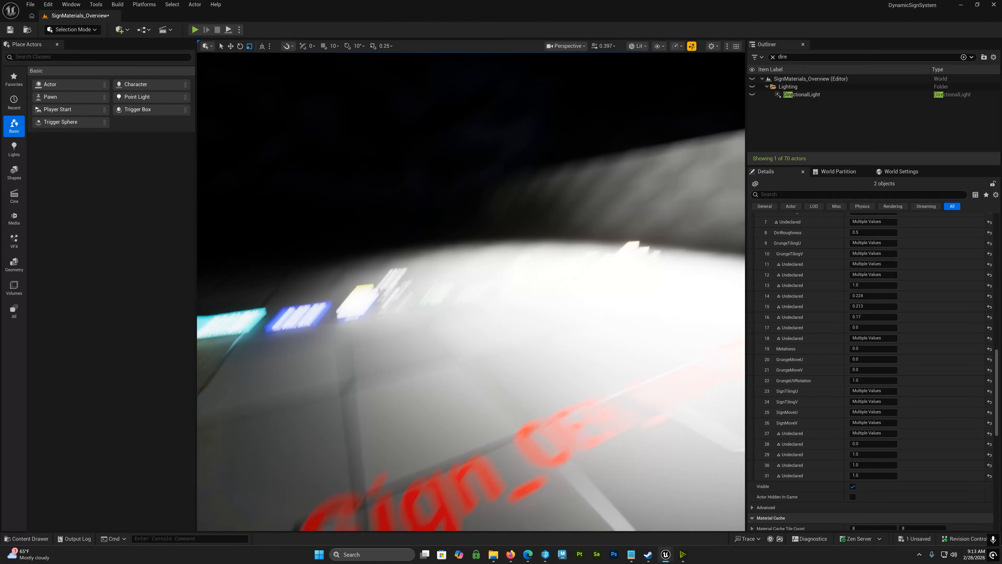
key(s)
right_drag(673, 394, 673, 394)
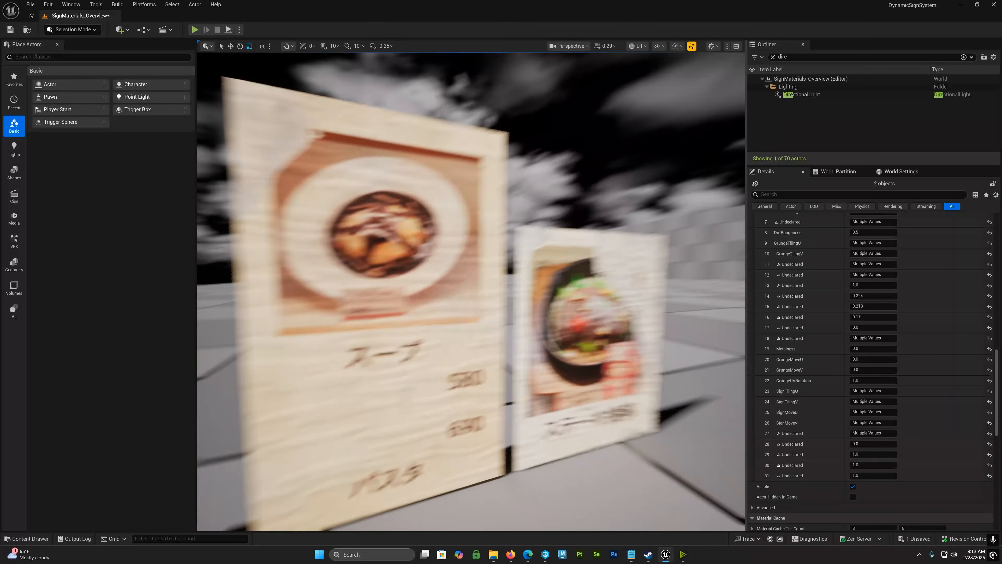
key(a)
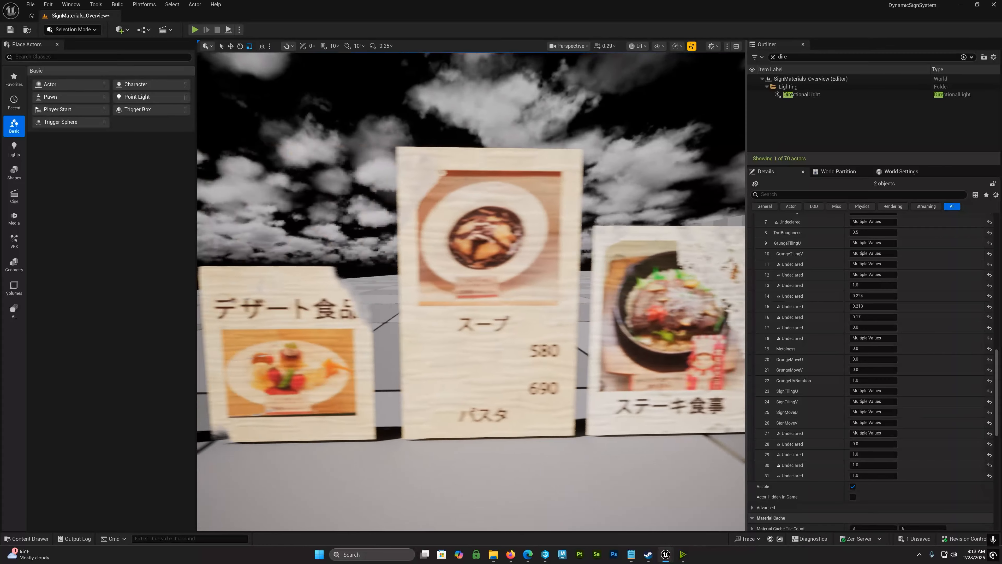
key(a)
key(w)
key(d)
scroll(470, 291, down, 5)
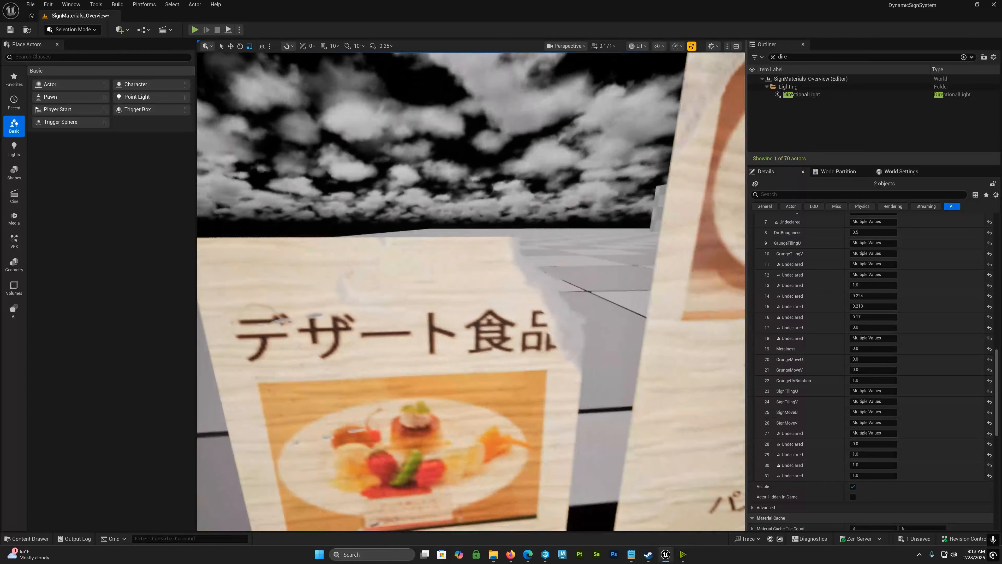
Examine the torn edges of the dessert and chicken paper menu signs from different distances
key(s)
key(w)
scroll(470, 291, down, 1)
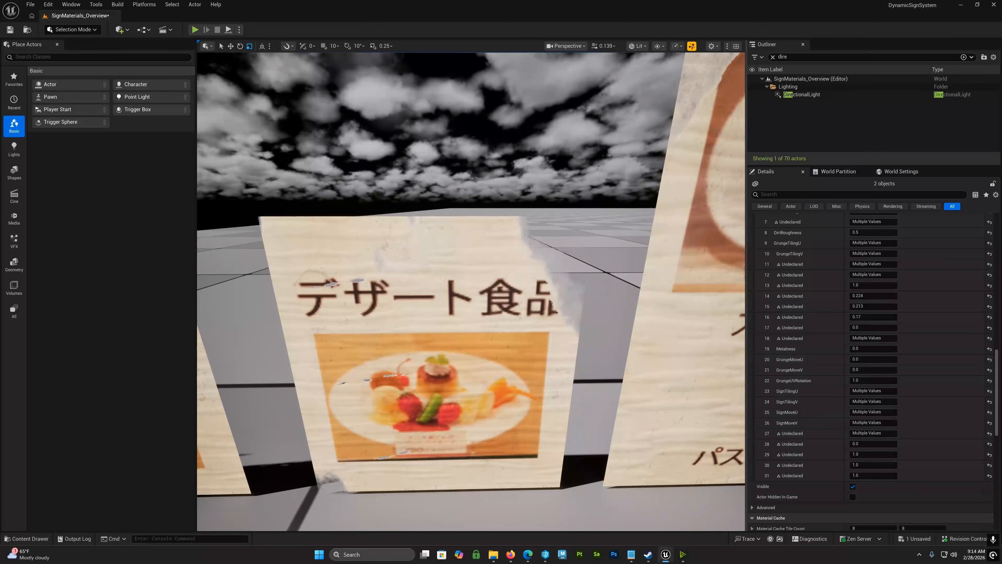
key(s)
key(a)
key(w)
scroll(471, 292, down, 1)
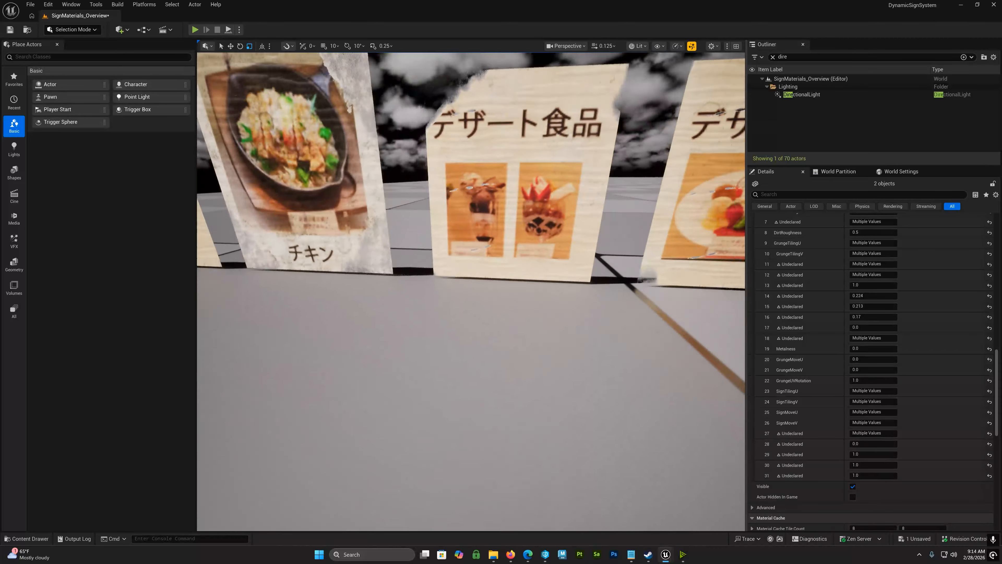
Clear the actor filter and hide the SM_SkySphere and ExponentialHeightFog actors
click(608, 107)
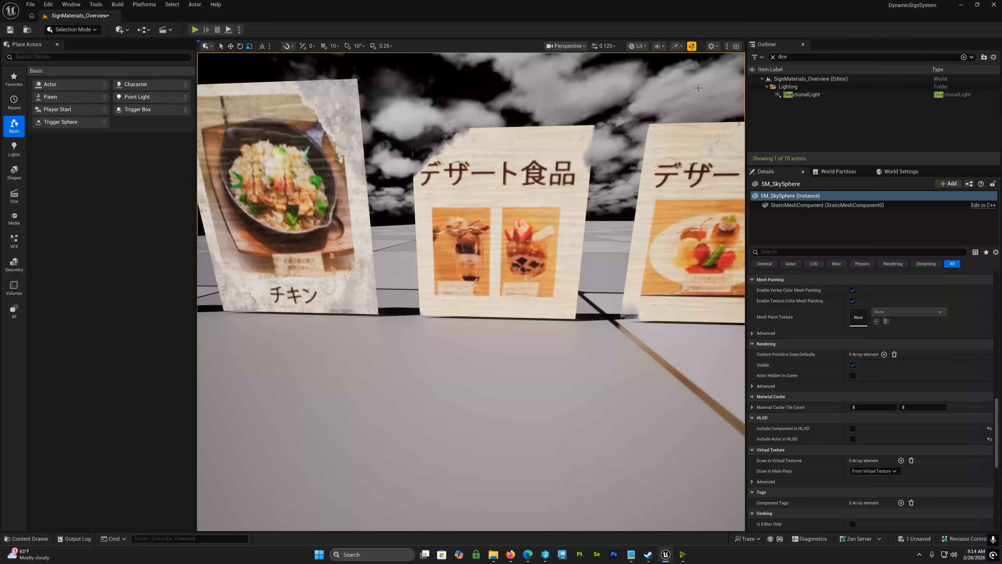
click(773, 57)
click(752, 126)
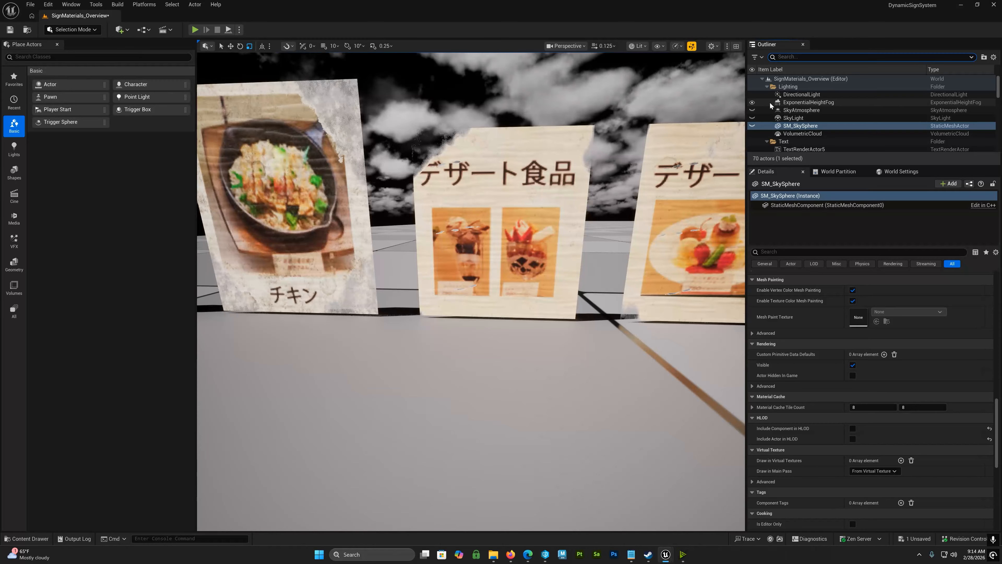
click(752, 102)
Filter the level actors by "clou" and hide the VolumetricCloud actor
click(791, 57)
text(c)
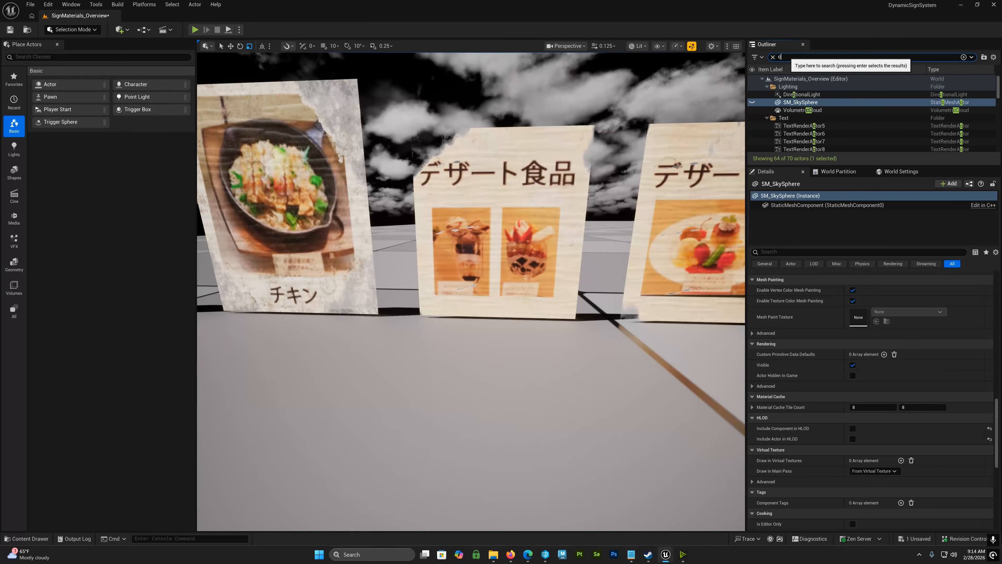
text(lou)
click(752, 94)
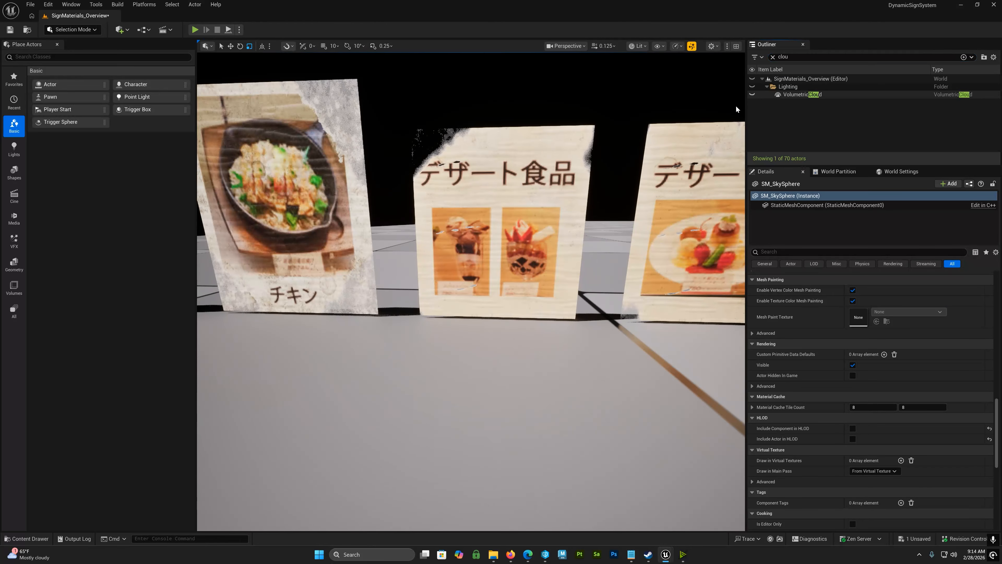
Examine the torn corners, peeling and wrinkled surfaces of the dessert, soup and steak paper signs against the black sky
right_drag(471, 291, 521, 237)
key(w)
scroll(471, 291, down, 5)
right_drag(471, 292, 521, 274)
key(d)
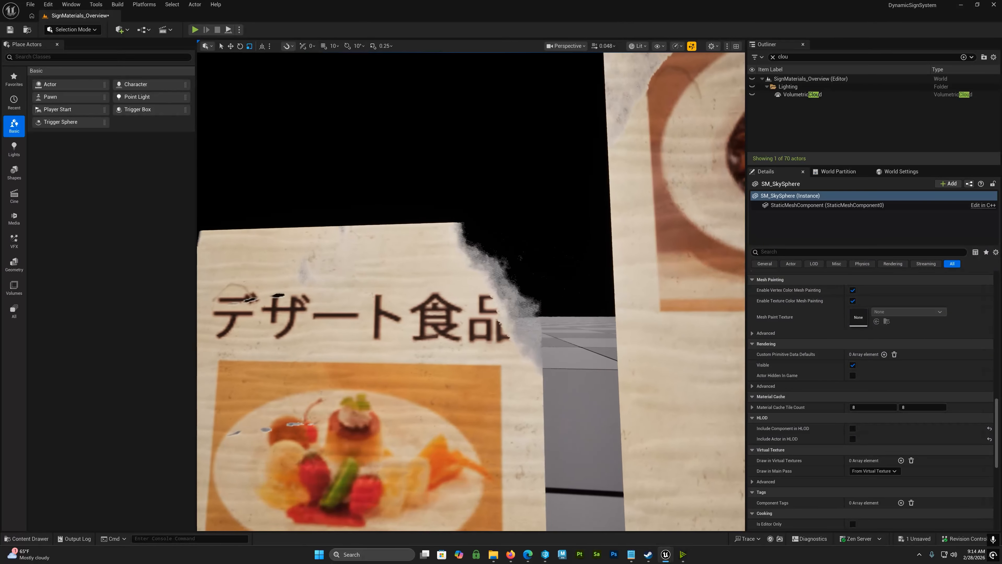
key(w)
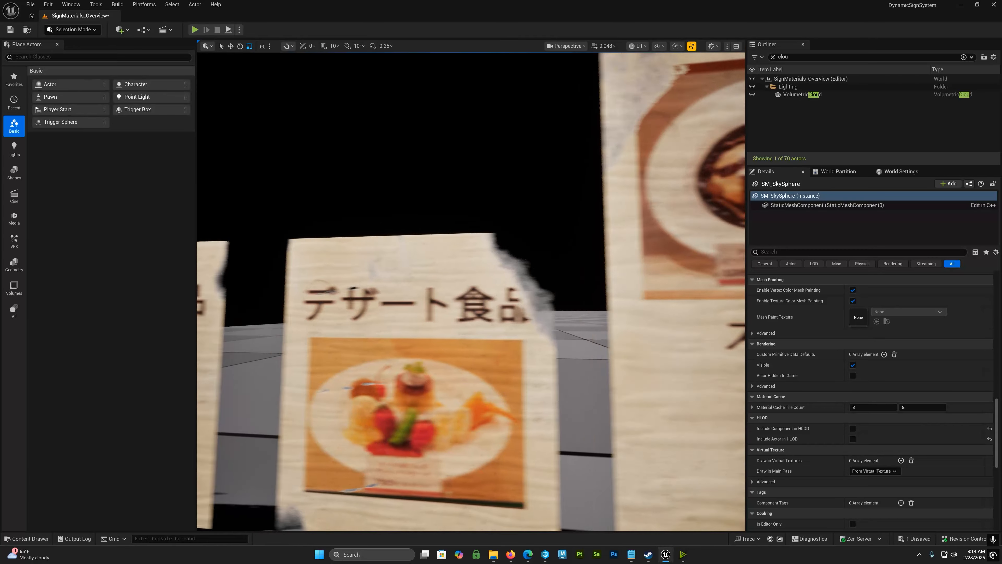
key(d)
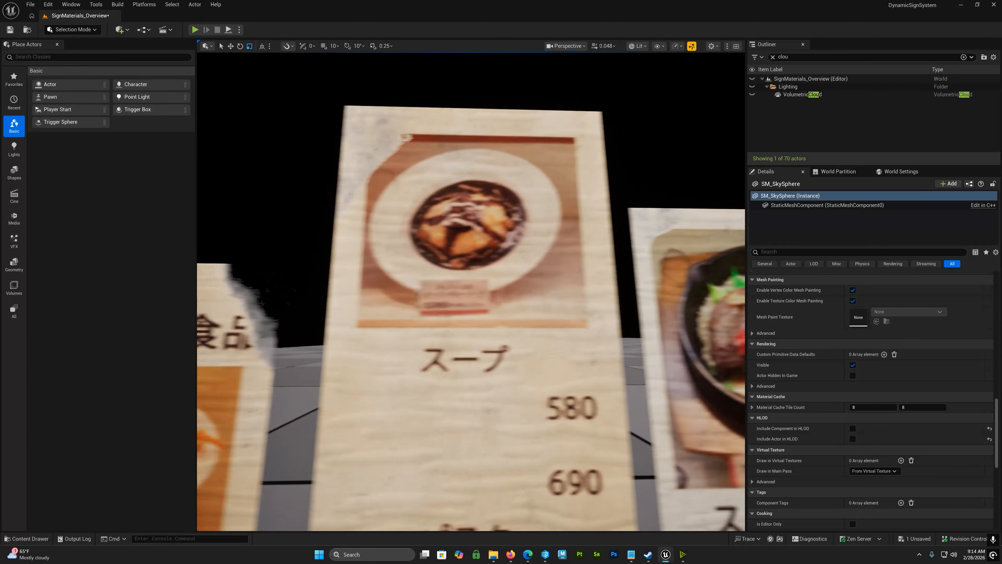
key(w)
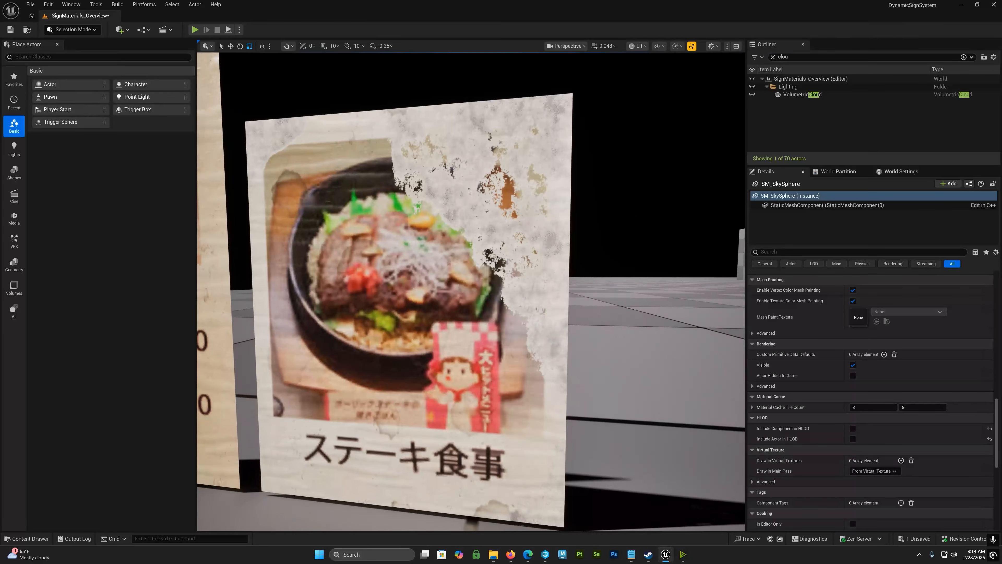
key(s)
key(w)
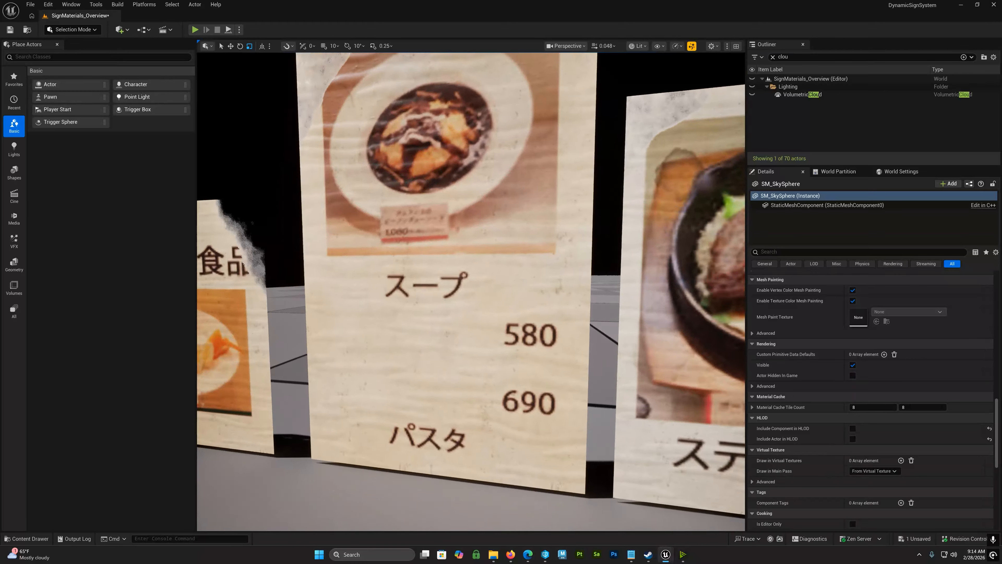
key(s)
scroll(470, 291, down, 3)
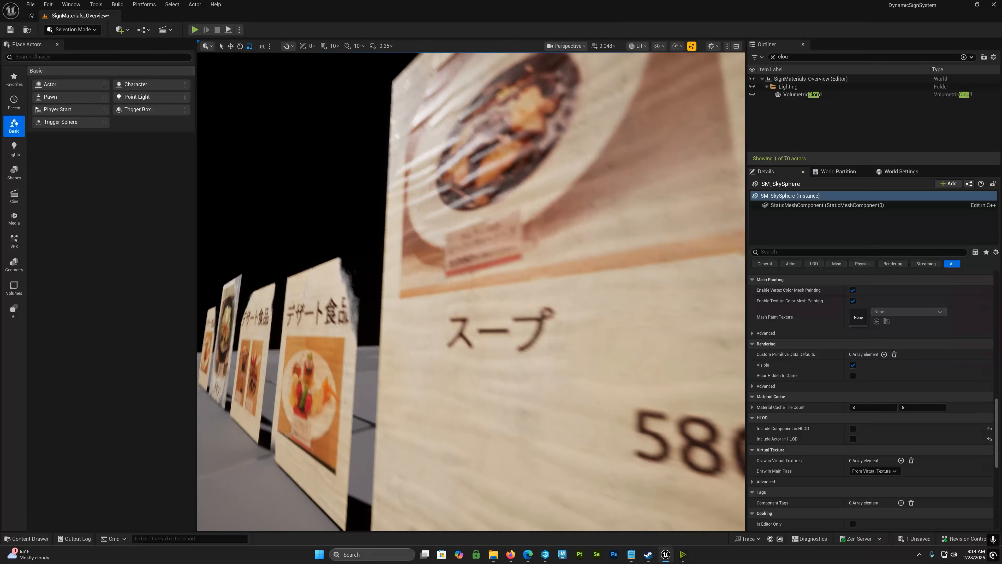
key(s)
mouse_move(610, 172)
right_down()
mouse_move(690, 144)
mouse_move(611, 172)
right_up()
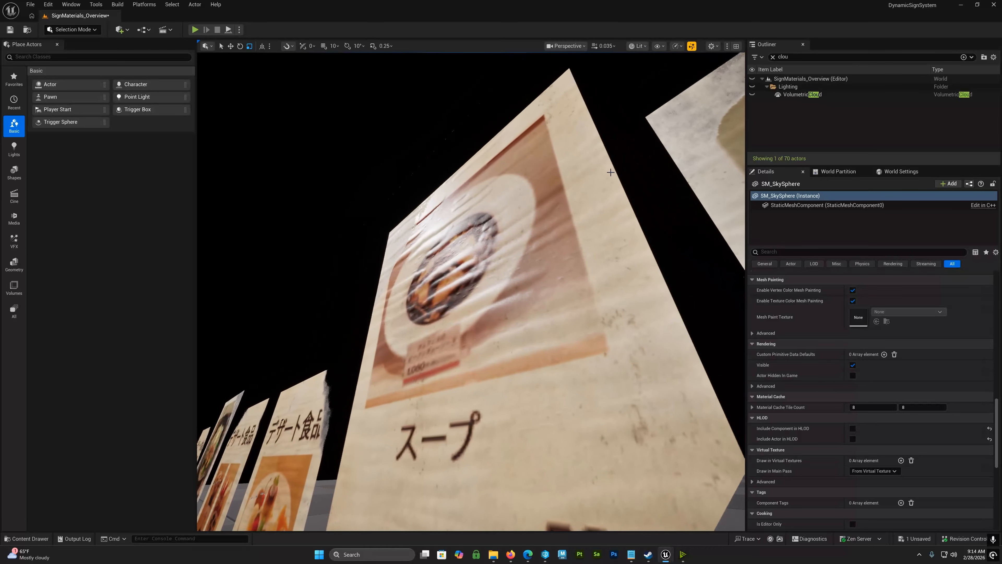
Switch the viewport to the World Normal buffer visualization and examine the paper signs' wrinkles and torn edges
click(637, 46)
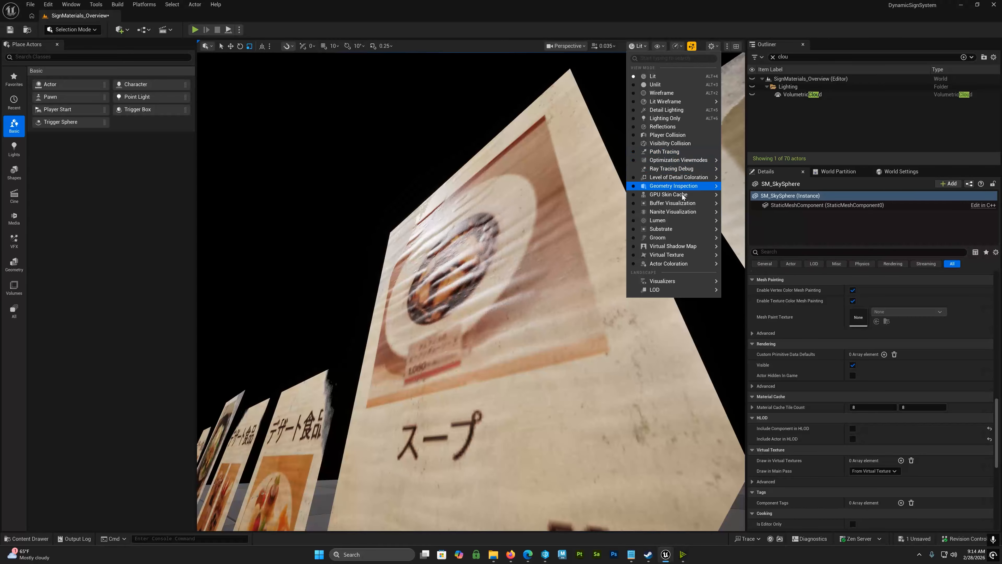
mouse_move(701, 204)
click(763, 372)
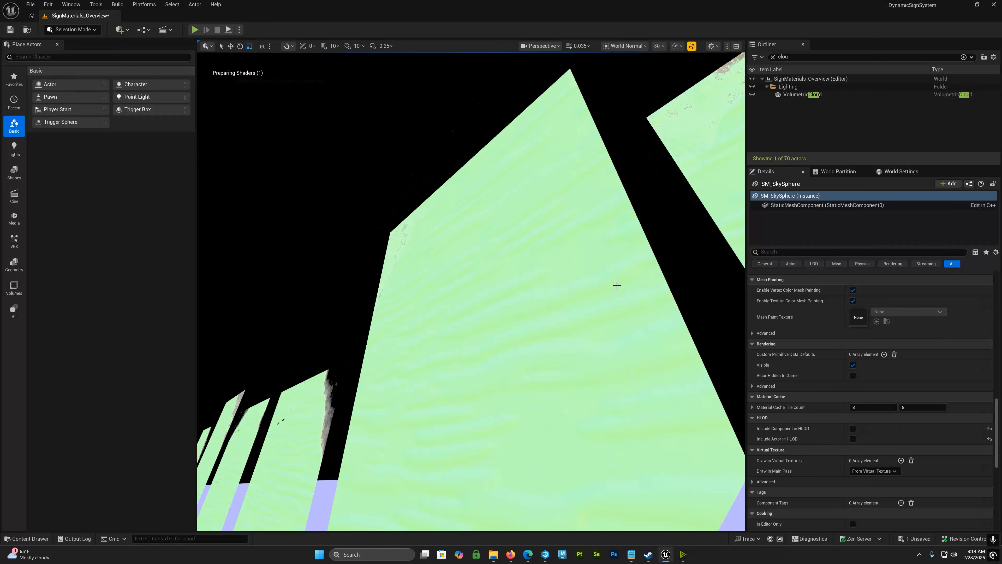
right_drag(615, 286, 702, 328)
key(s)
key(w)
right_drag(471, 291, 366, 301)
key(s)
key(w)
key(a)
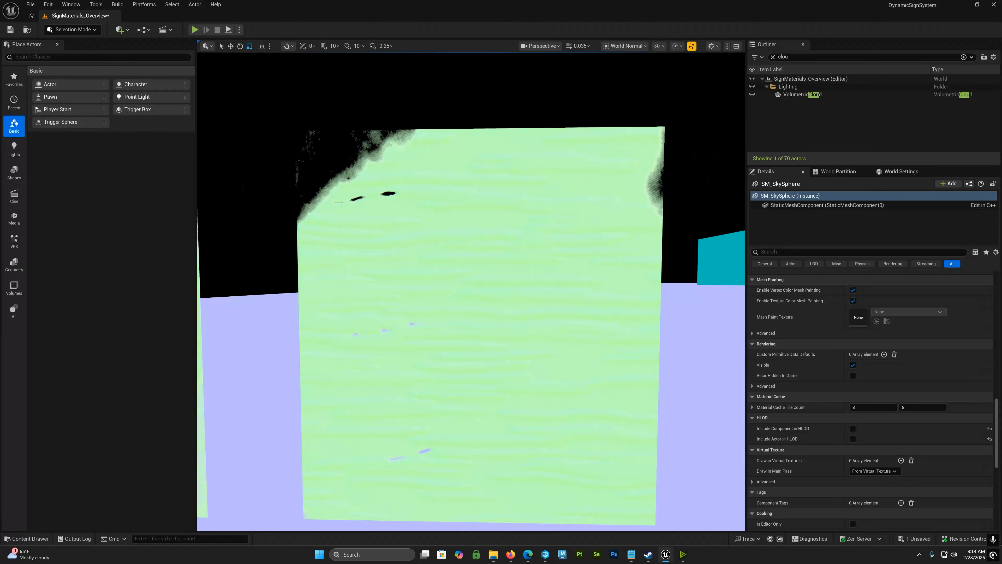
Return the viewport to Lit mode and survey the row of paper signs, from the menus to the insurance notice
click(631, 48)
click(628, 76)
key(s)
mouse_move(615, 110)
right_down()
mouse_move(552, 114)
mouse_move(677, 109)
mouse_move(596, 130)
mouse_move(584, 133)
mouse_move(651, 107)
mouse_move(596, 91)
mouse_move(681, 93)
mouse_move(635, 95)
mouse_move(734, 74)
right_up()
key(a)
key(w)
key(a)
key(w)
key(a)
key(s)
key(w)
key(w)
key(s)
scroll(584, 132, up, 2)
key(d)
key(w)
key(d)
key(w)
scroll(680, 93, up, 2)
key(d)
key(d)
key(w)
key(d)
key(w)
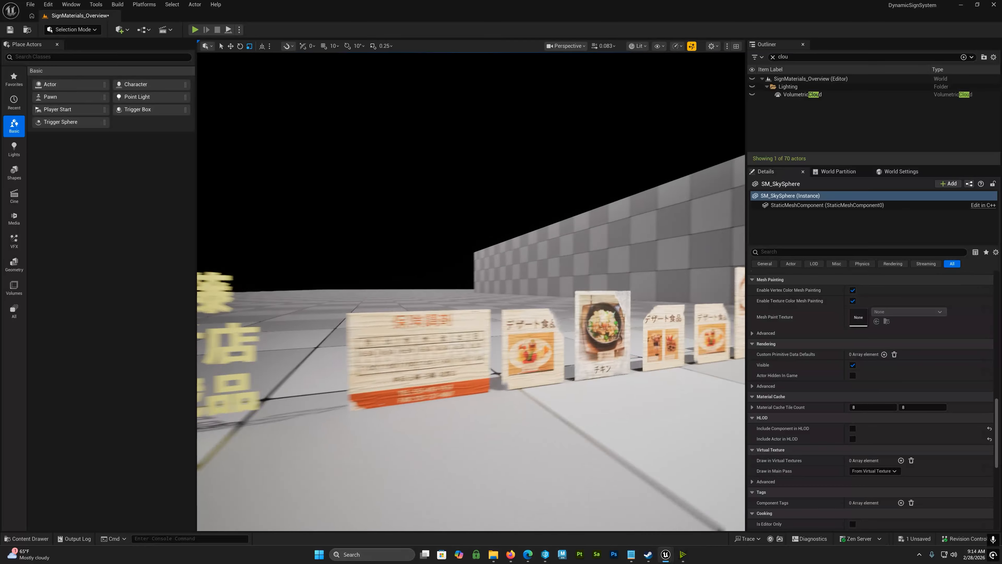
Select the insurance dispensing hours paper sign to show its Custom Primitive Data values
key(s)
scroll(470, 291, up, 3)
right_drag(471, 291, 418, 323)
key(a)
click(620, 304)
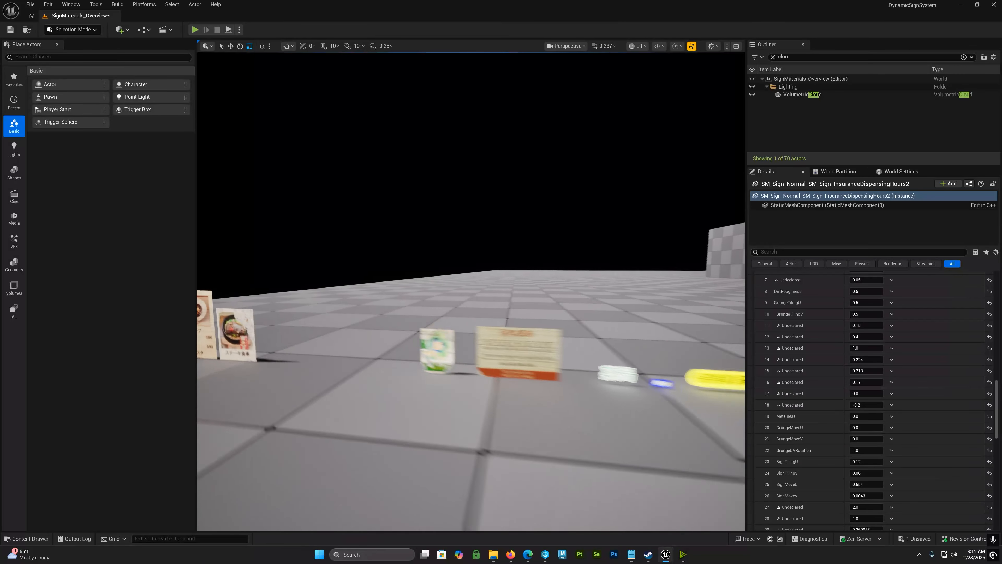
Fly back over the level to the floor text and read the feature notes and preferred workflow instructions
key(s)
scroll(471, 292, up, 4)
right_drag(471, 291, 462, 328)
key(d)
key(d)
key(s)
key(w)
key(s)
key(d)
key(w)
key(s)
scroll(470, 320, up, 3)
key(a)
key(a)
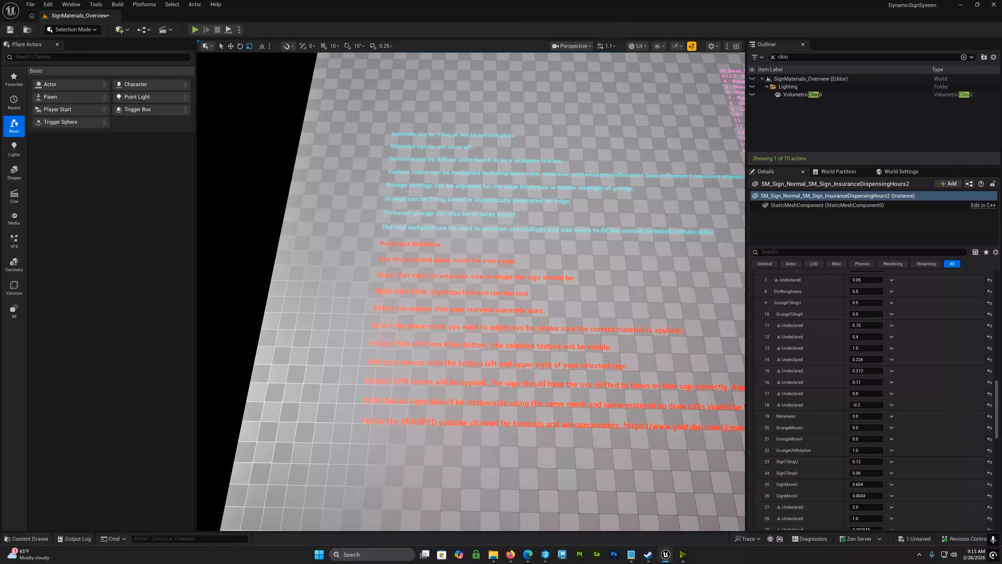
View the pink floor list of Custom Primitive Data parameter indices and clear the sign selection
key(d)
right_drag(462, 328, 463, 261)
key(w)
right_drag(622, 268, 622, 308)
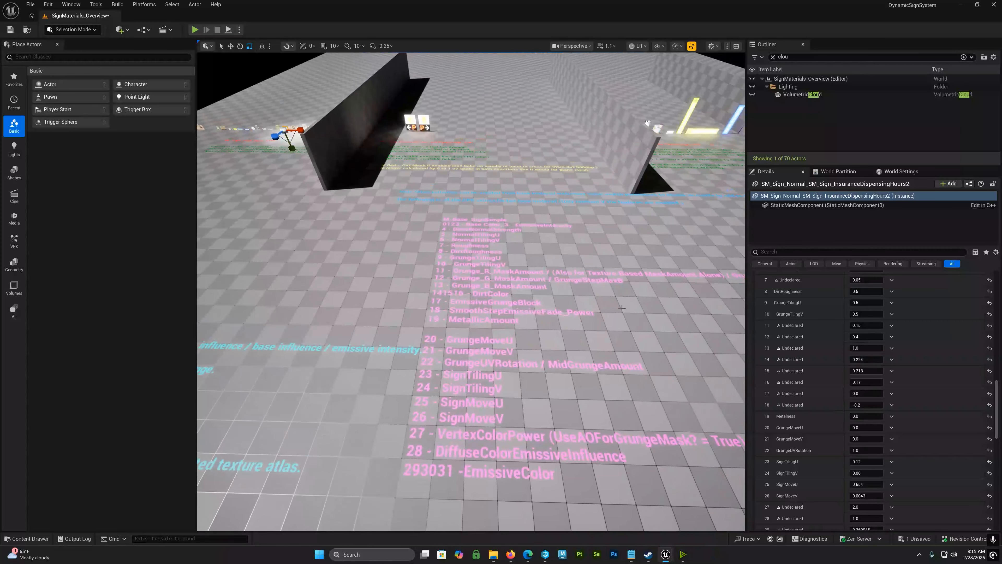
key(Escape)
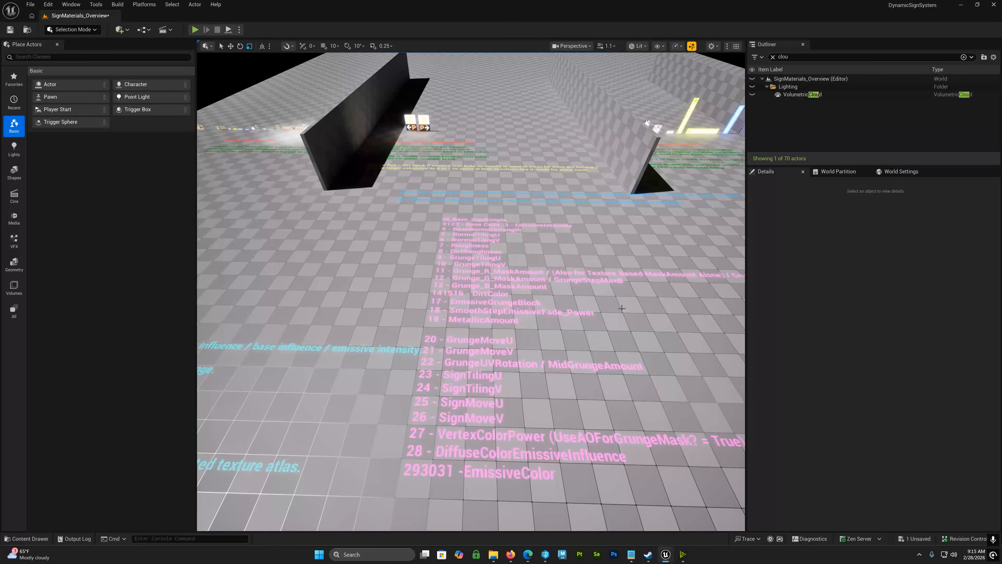